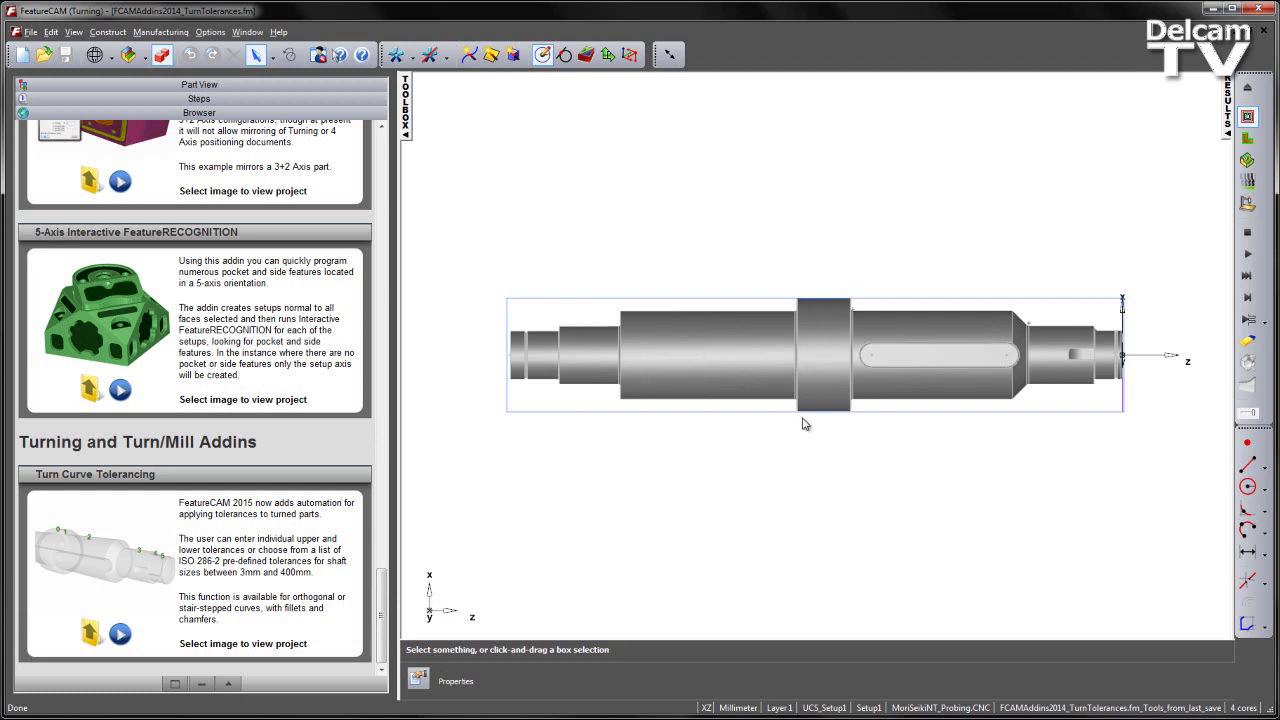
- Show the Dimensions layer and examine the toleranced dimensions on the front end of the shaft
left_click(219, 86)
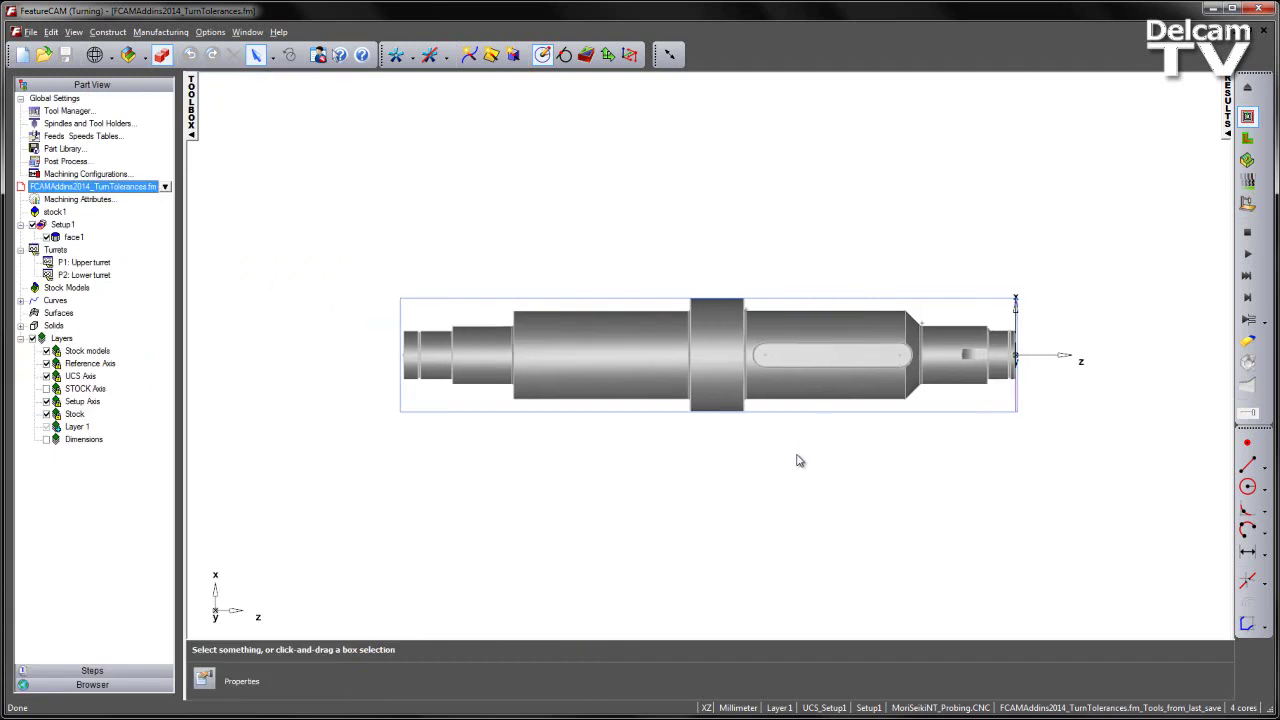
scroll(796, 434, "up", 1)
scroll(796, 434, "up", 1)
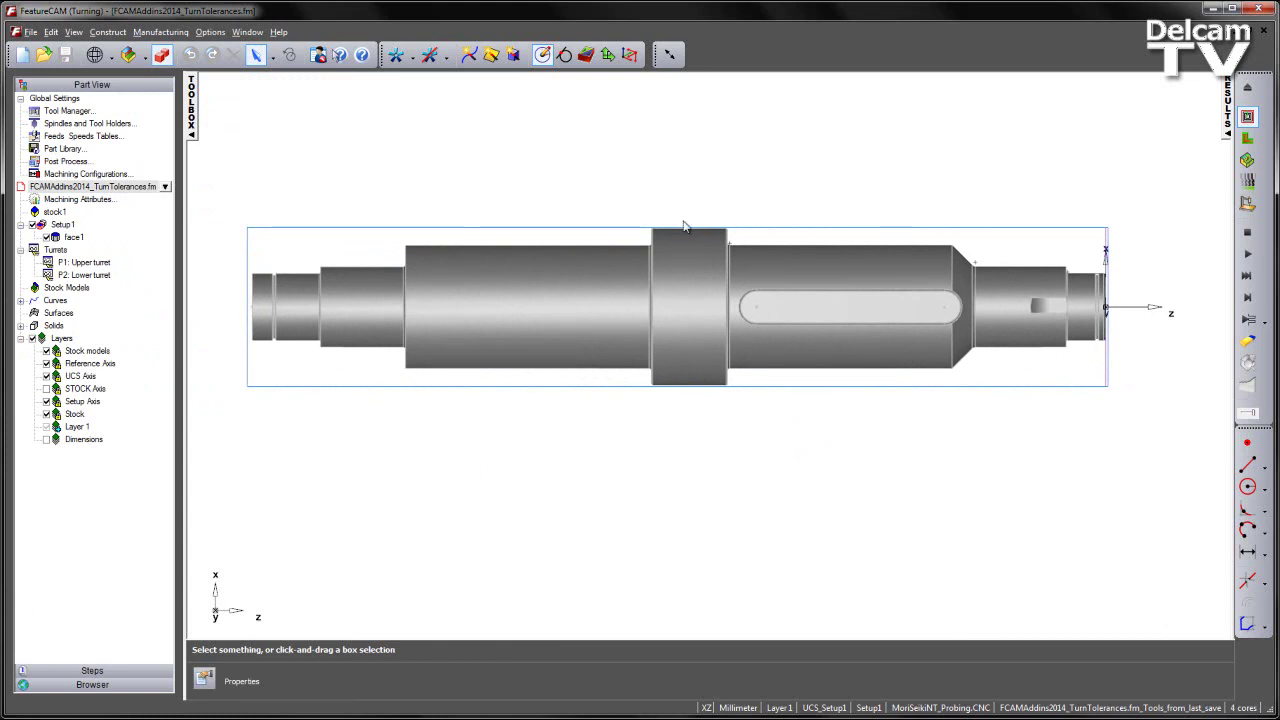
middle_click_drag(1120, 279, 1000, 331, "shift")
scroll(1003, 337, "up", 5)
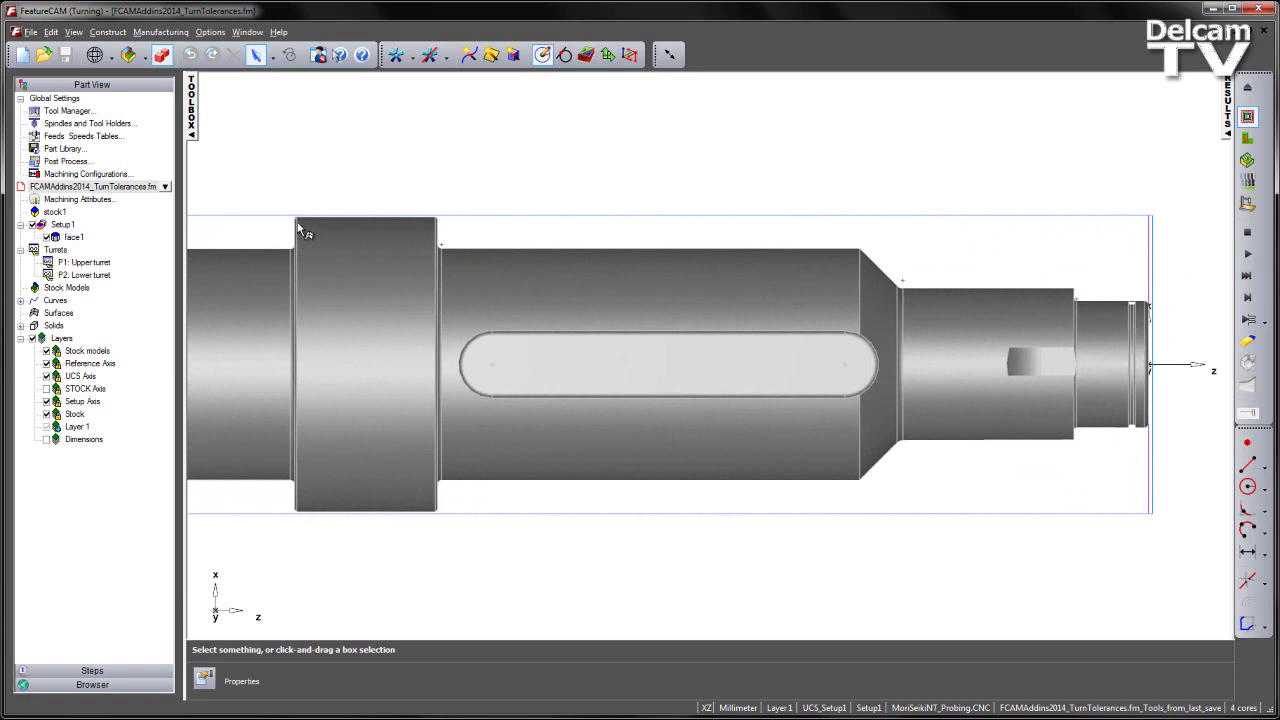
left_click(46, 440)
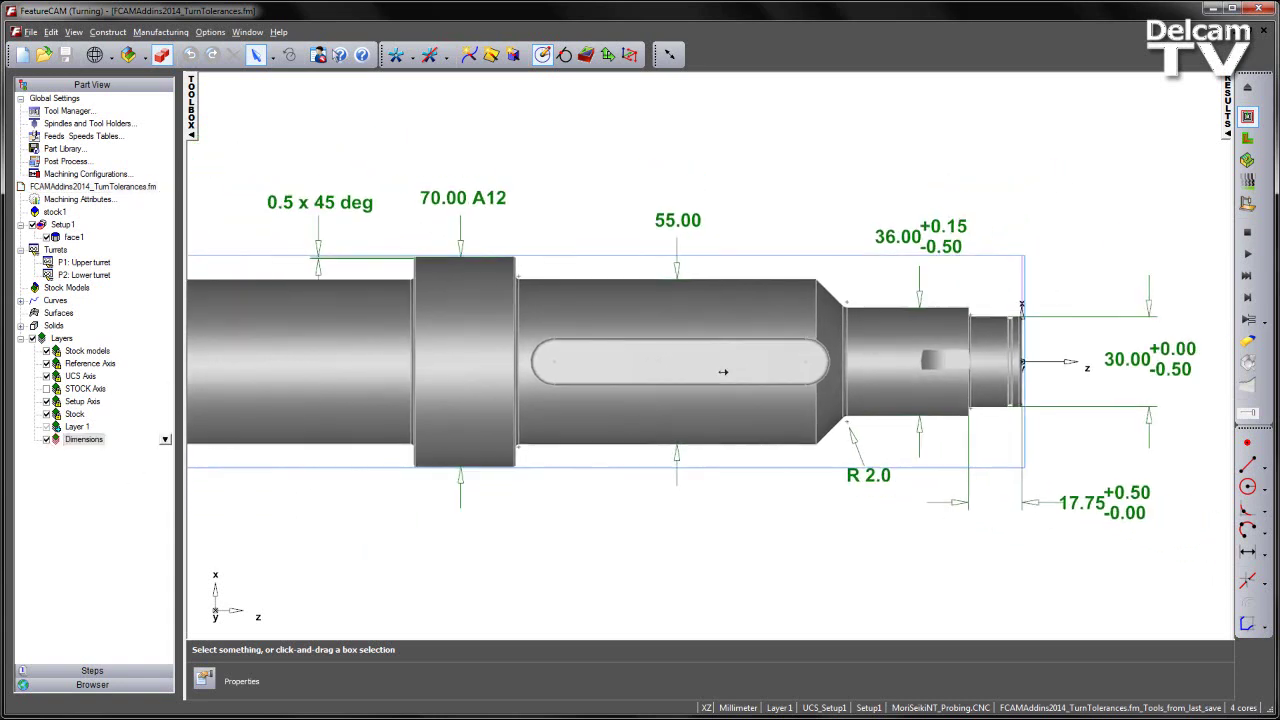
mouse_move(723, 373)
middle_mouse_down("shift")
mouse_move(694, 359)
mouse_move(706, 362)
middle_mouse_up("shift")
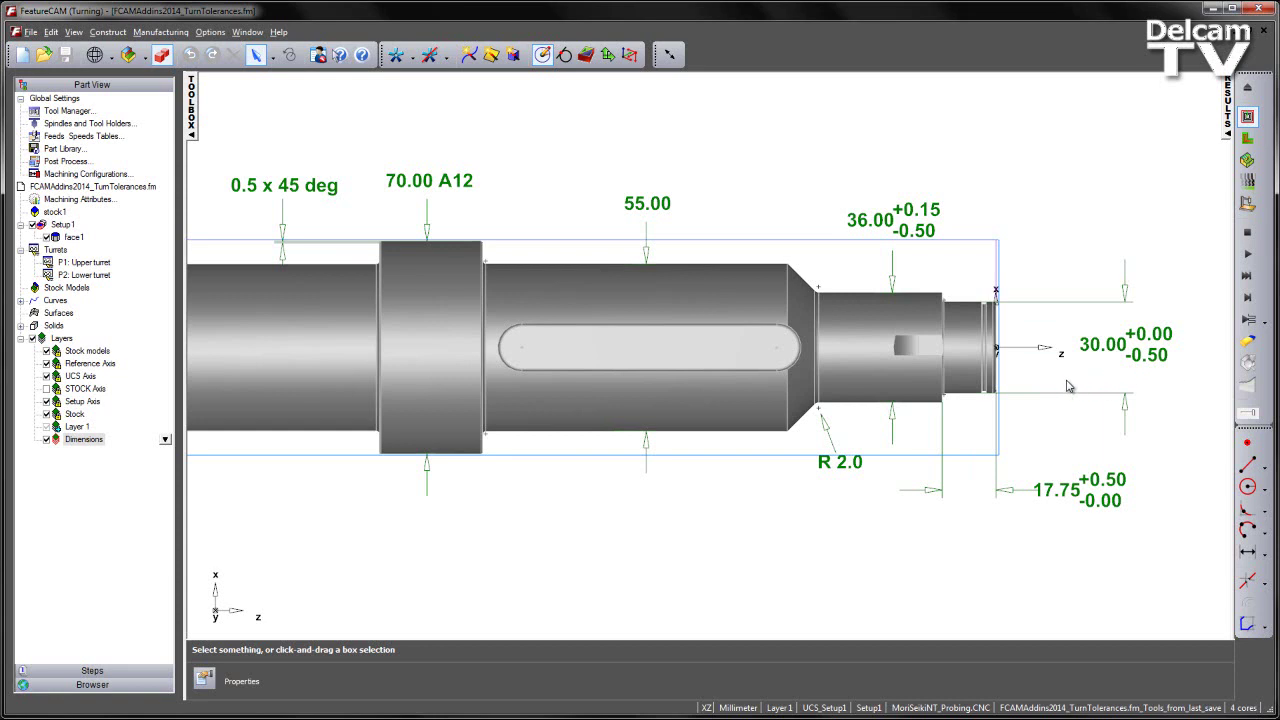
middle_click_drag(1065, 384, 1076, 369)
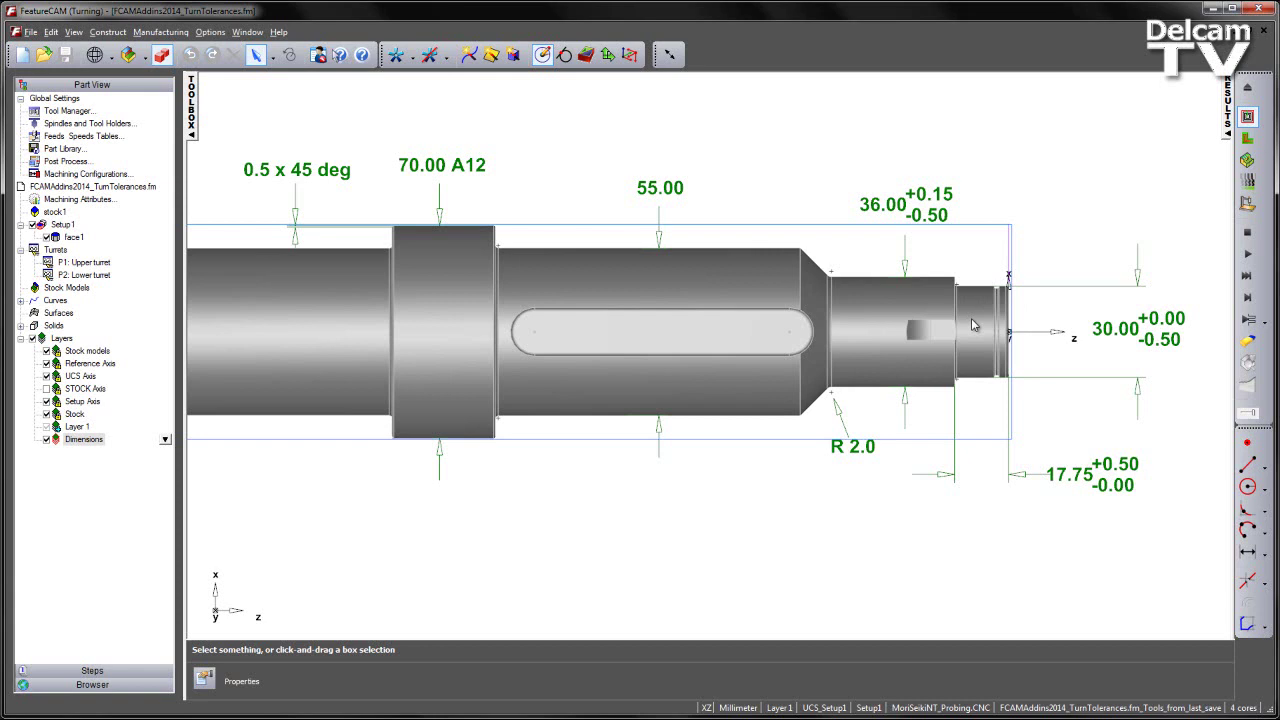
middle_click_drag(971, 319, 970, 291)
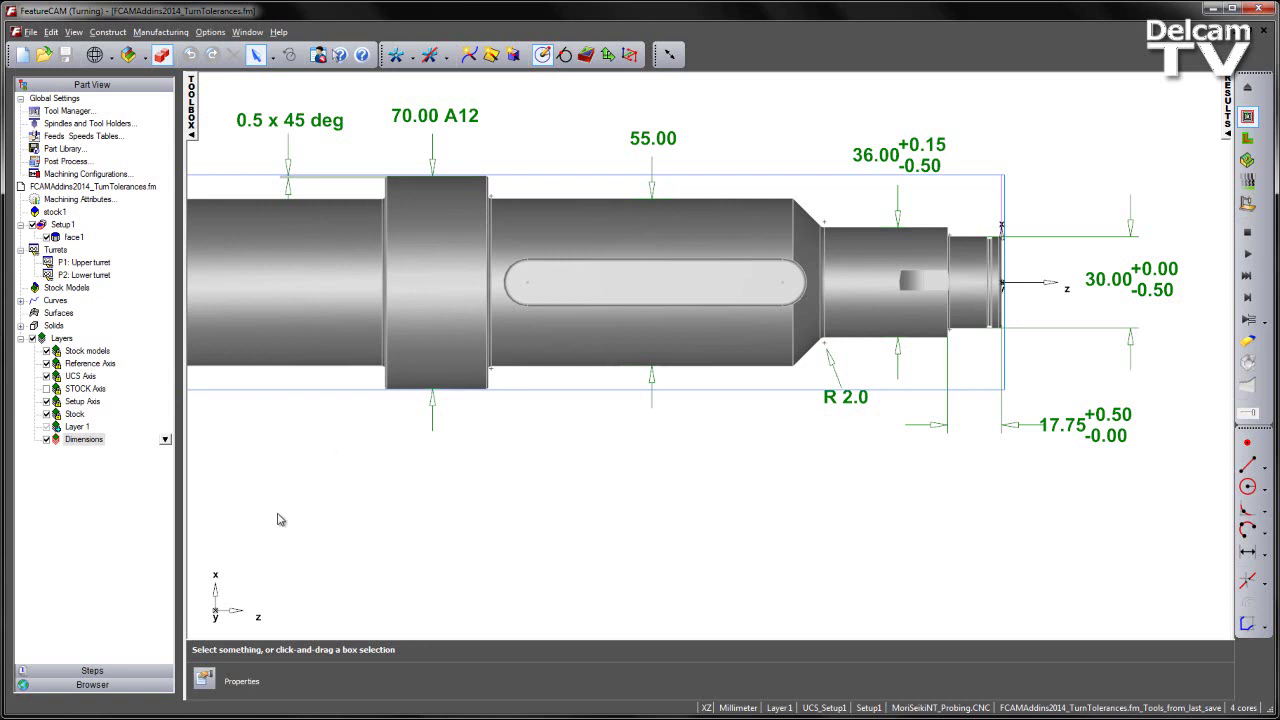
- Open the TurnTolerances.jpg reference image from the Turn Curve Tolerancing project folder, reposition its window and minimise it
left_click(131, 686)
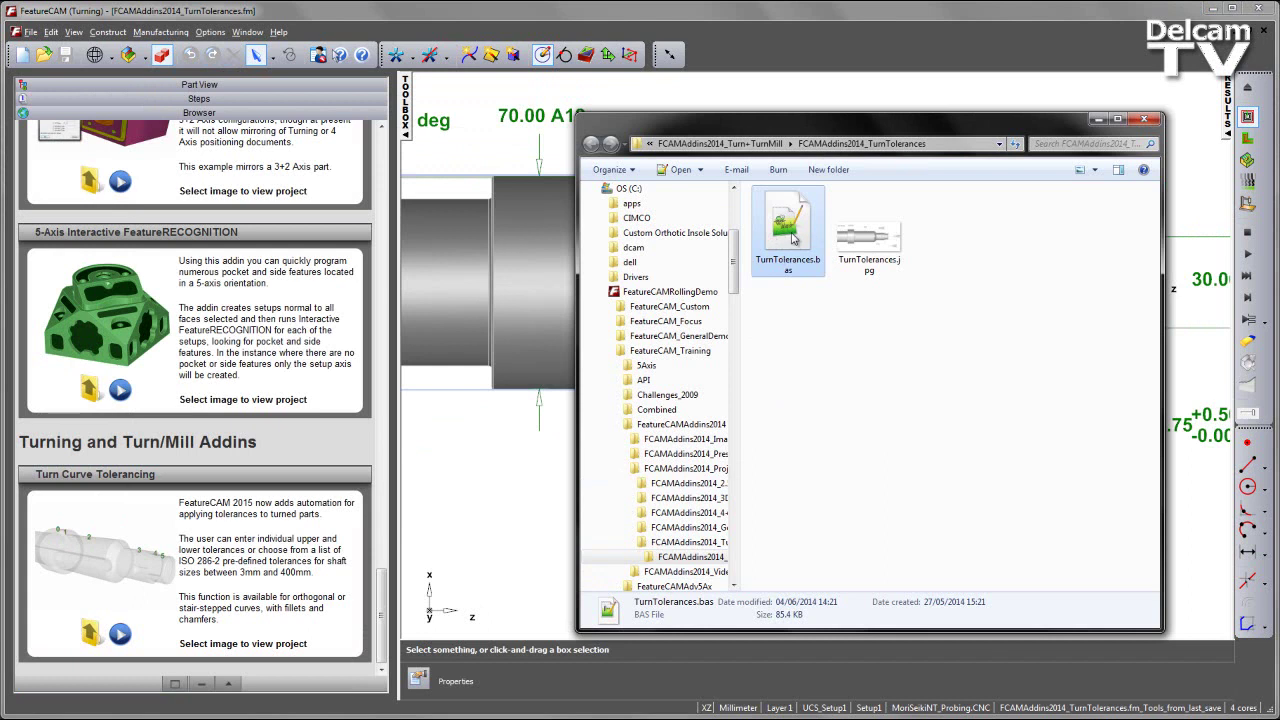
double_click(883, 245)
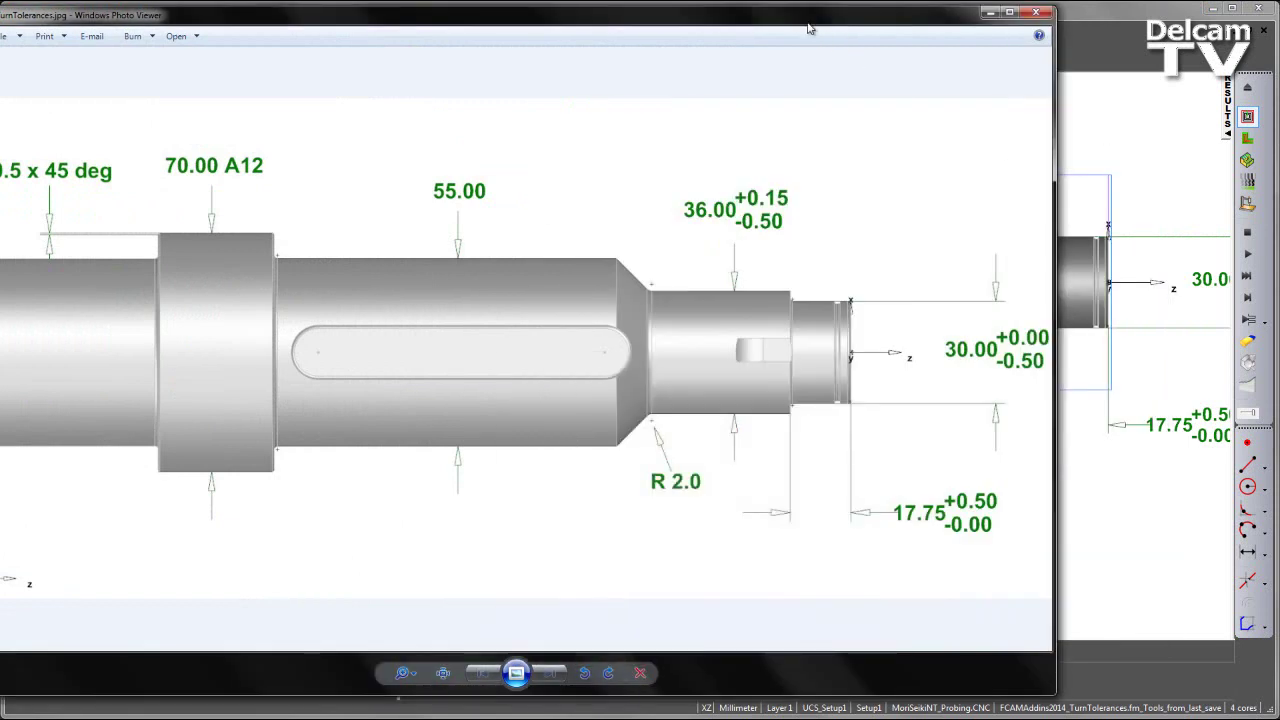
left_click_drag(821, 35, 914, 34)
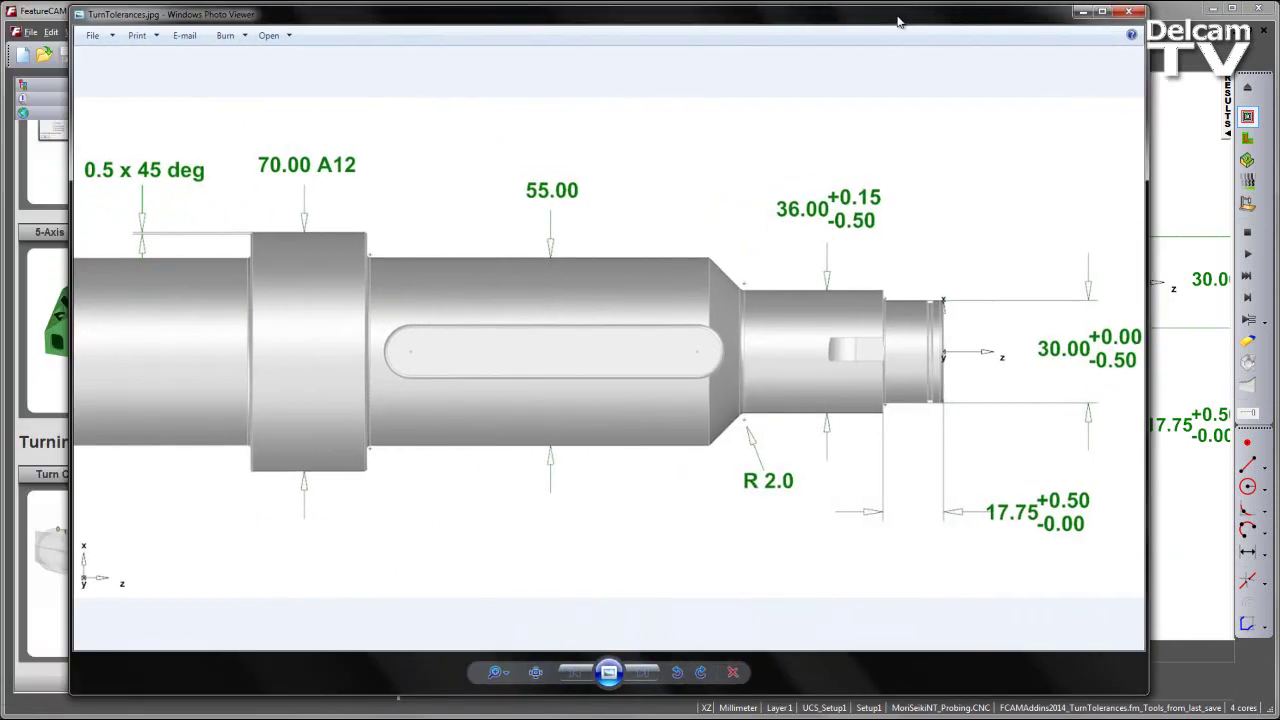
left_click(1085, 15)
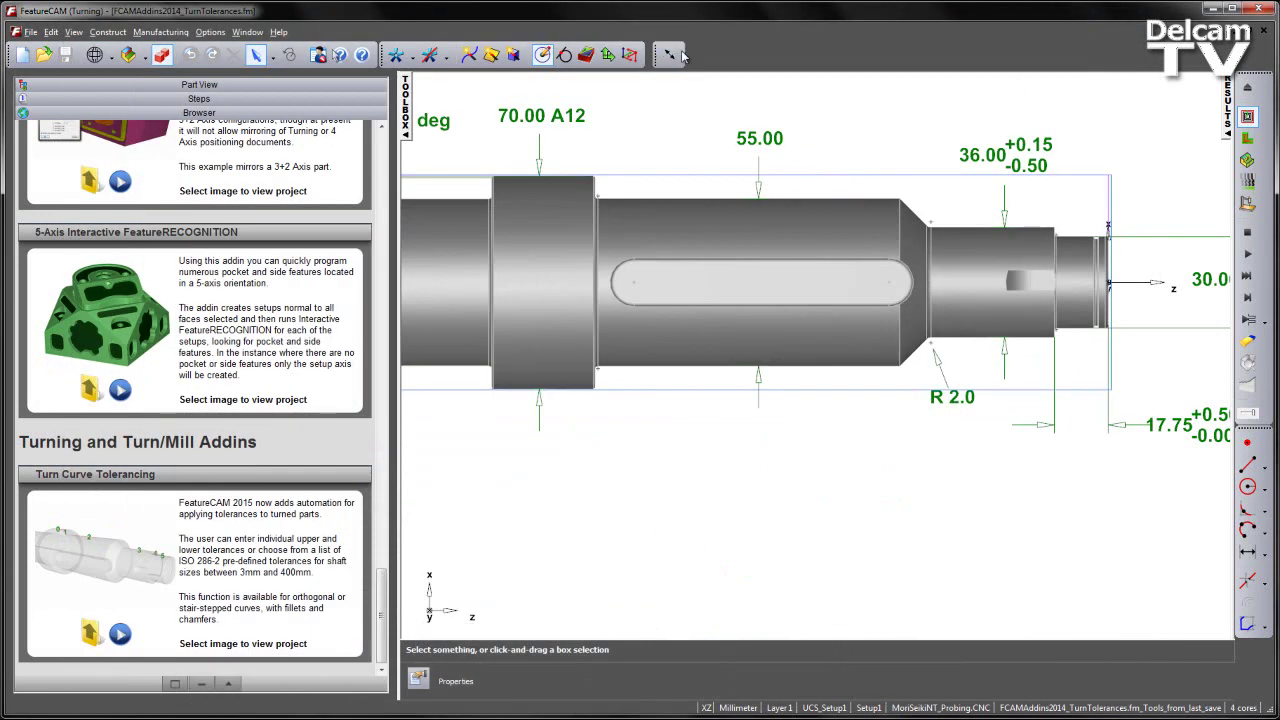
- Return to the part tree and hide the Dimensions layer
left_click(197, 86)
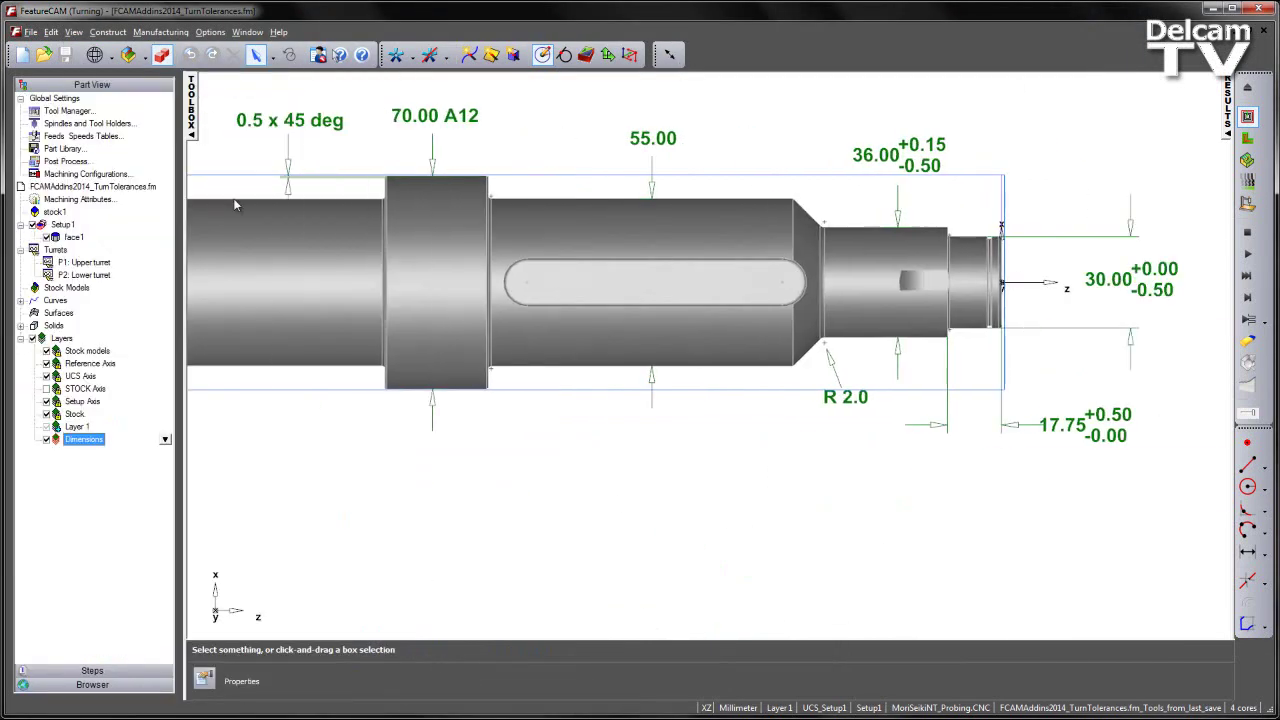
left_click(46, 440)
scroll(835, 272, "up", 1)
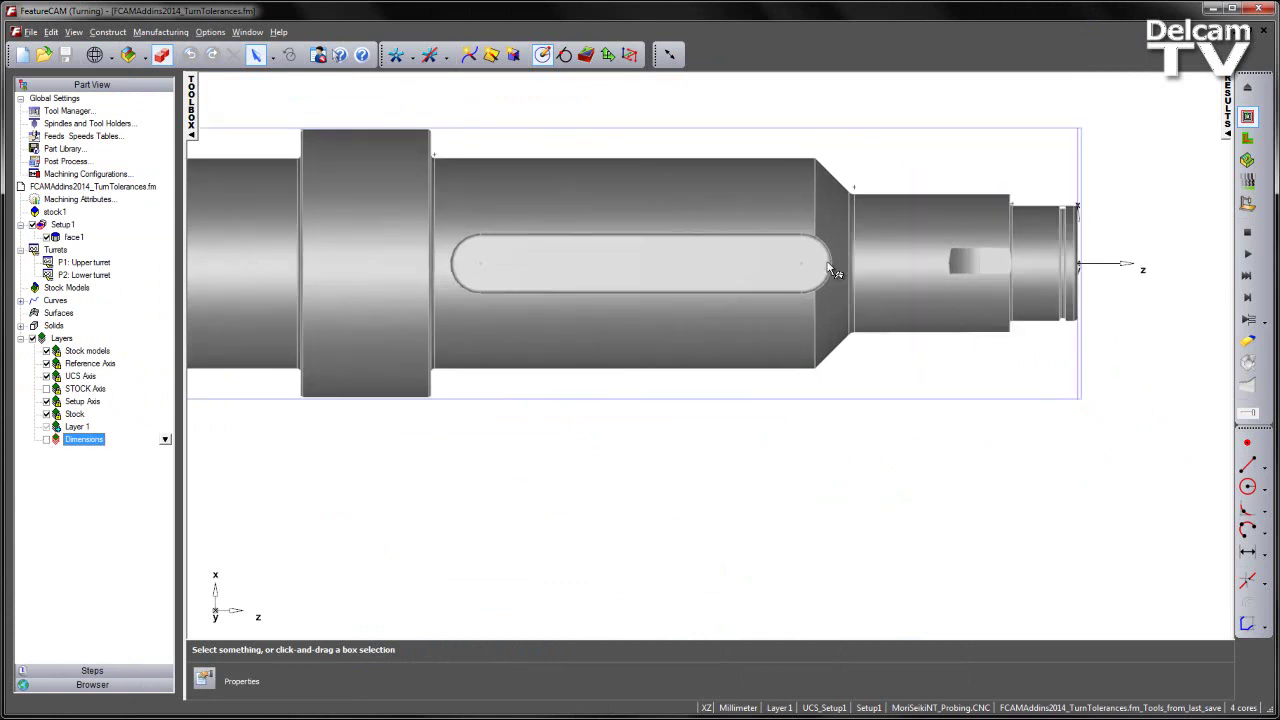
middle_click_drag(828, 264, 838, 295)
scroll(836, 322, "up", 1)
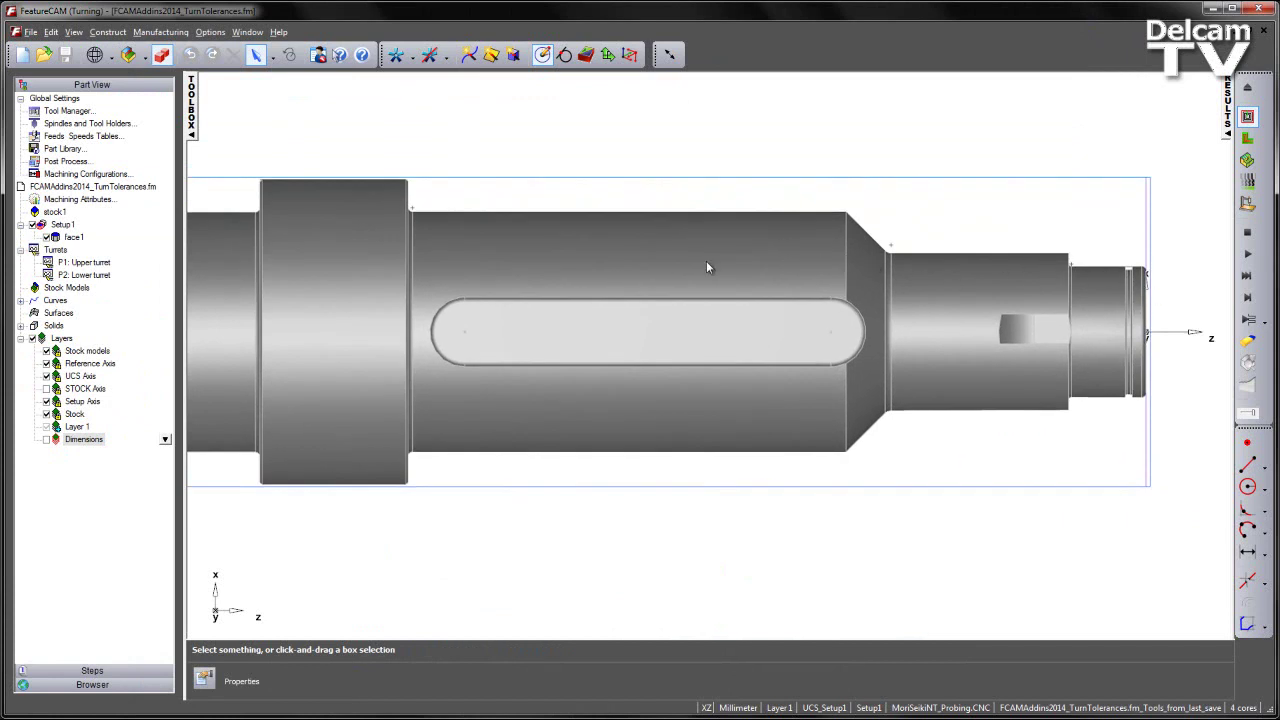
- Create a Turn feature from the od turn curve, keeping the default properties
left_click(20, 300)
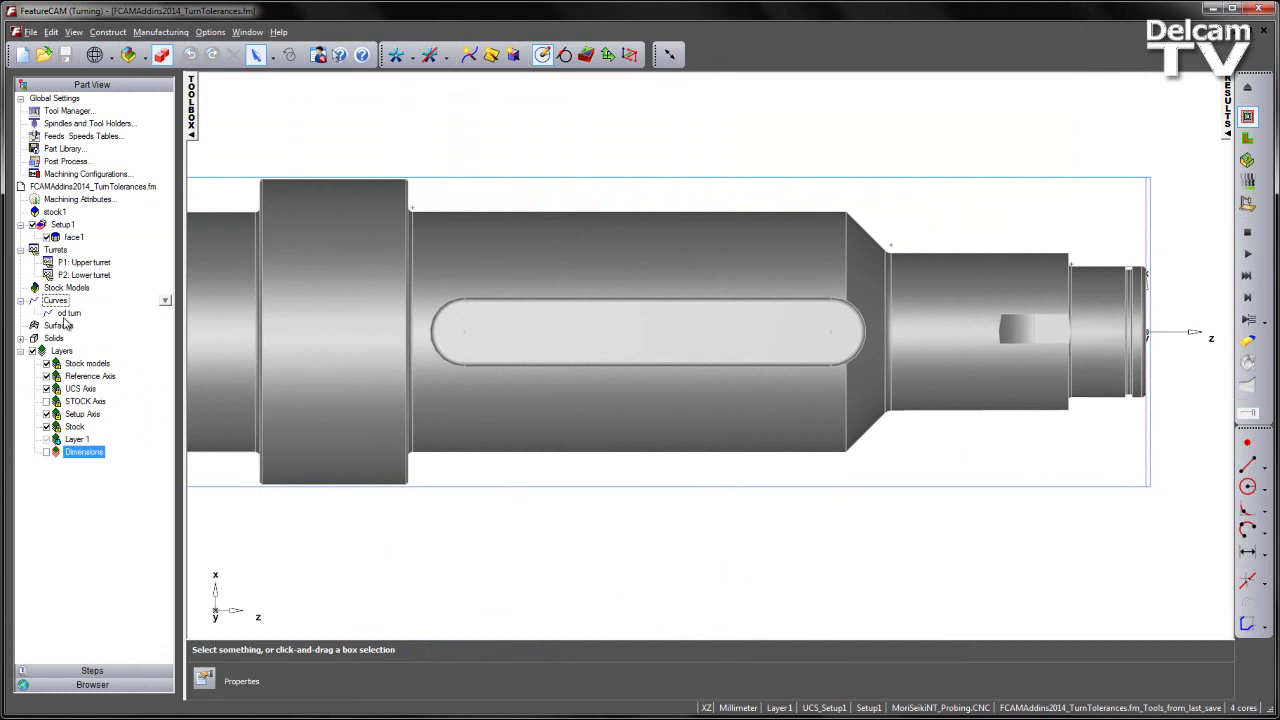
left_click(68, 313)
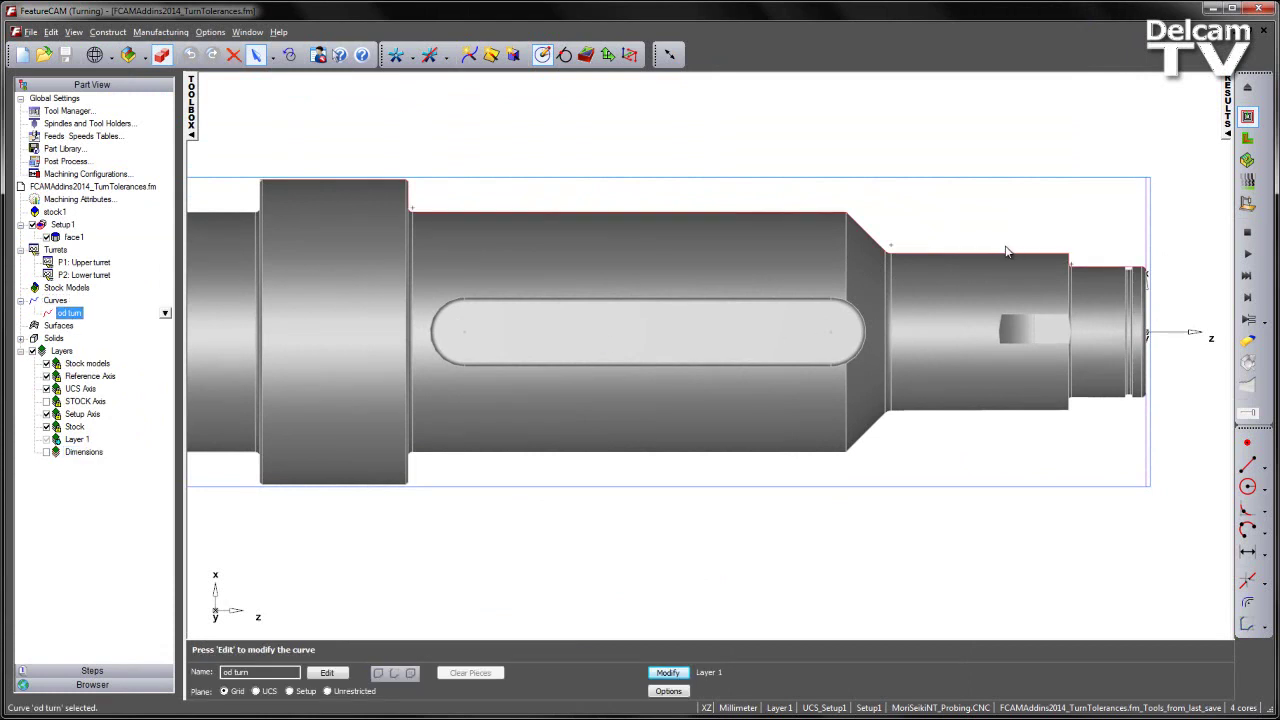
left_click(585, 55)
left_click(875, 384)
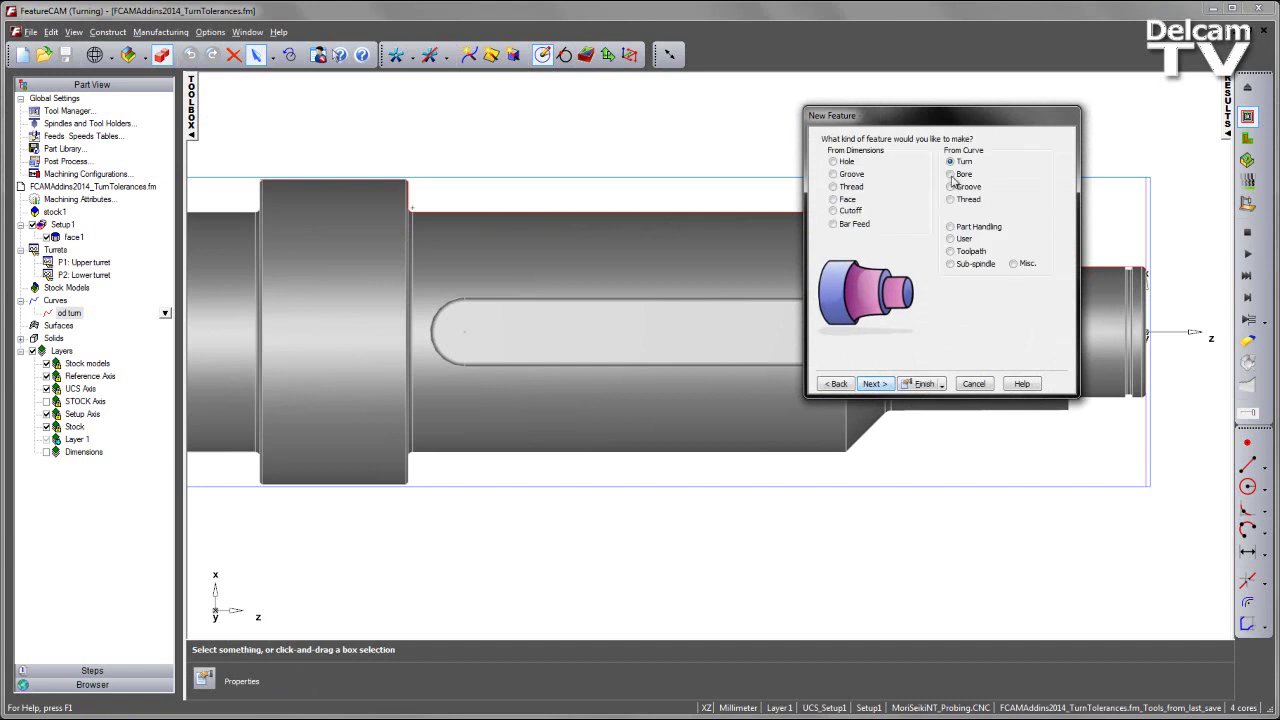
left_click(876, 384)
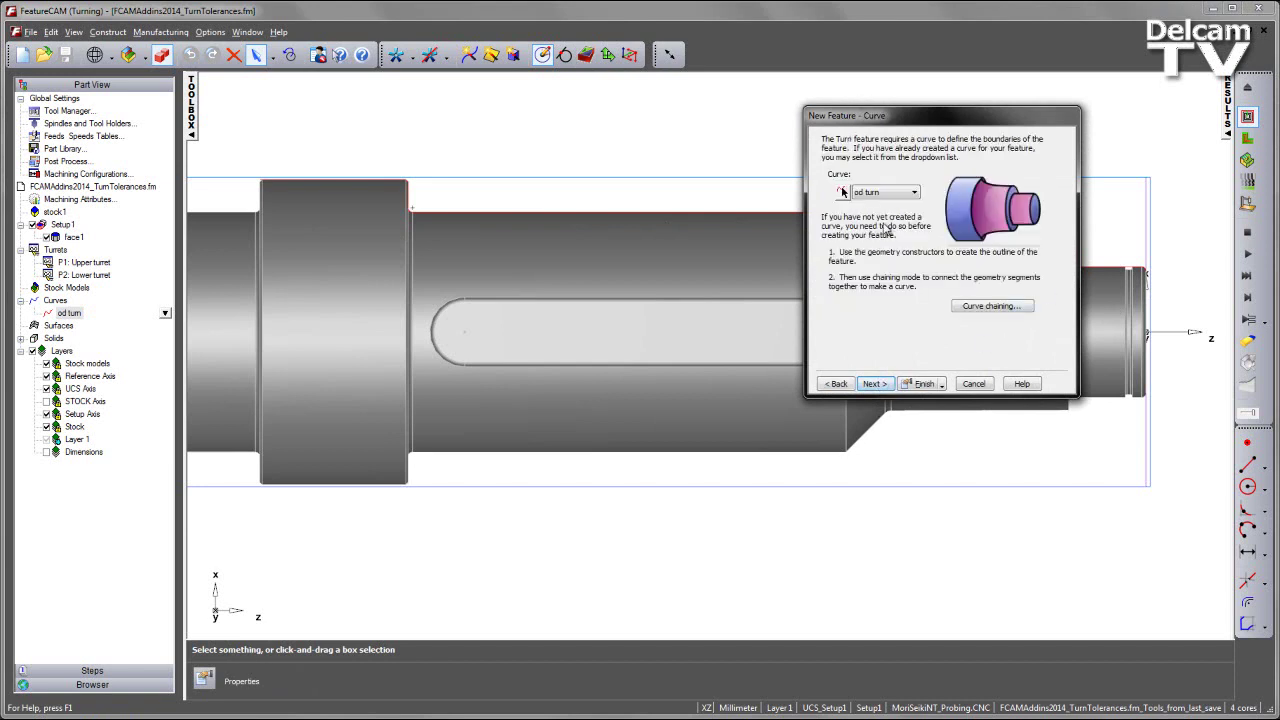
left_click(876, 385)
left_click(920, 385)
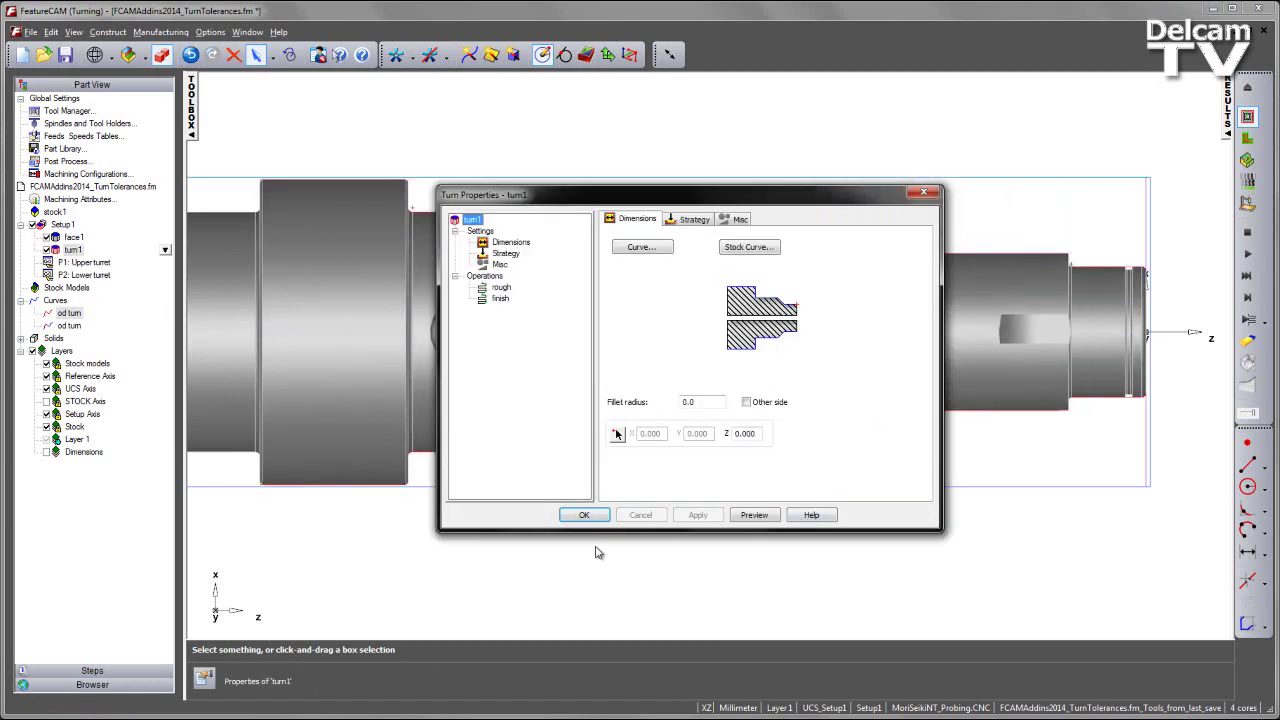
left_click(585, 515)
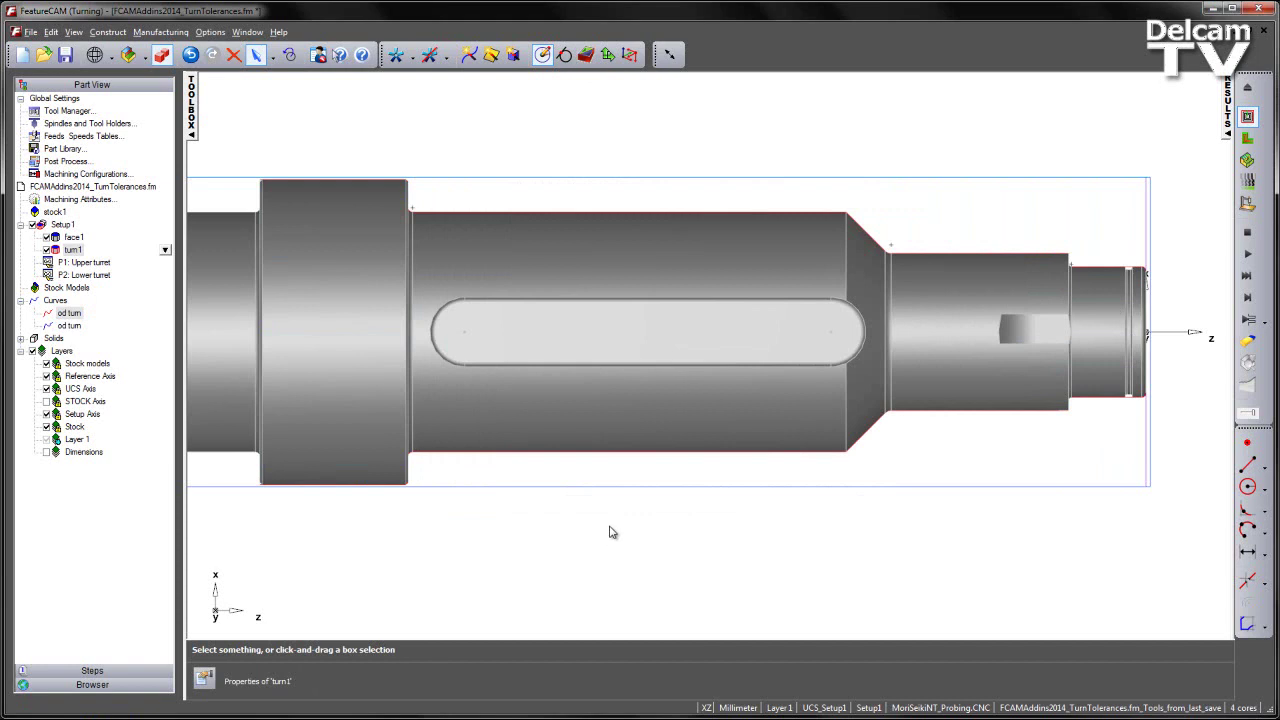
left_click(77, 251)
left_click(670, 56)
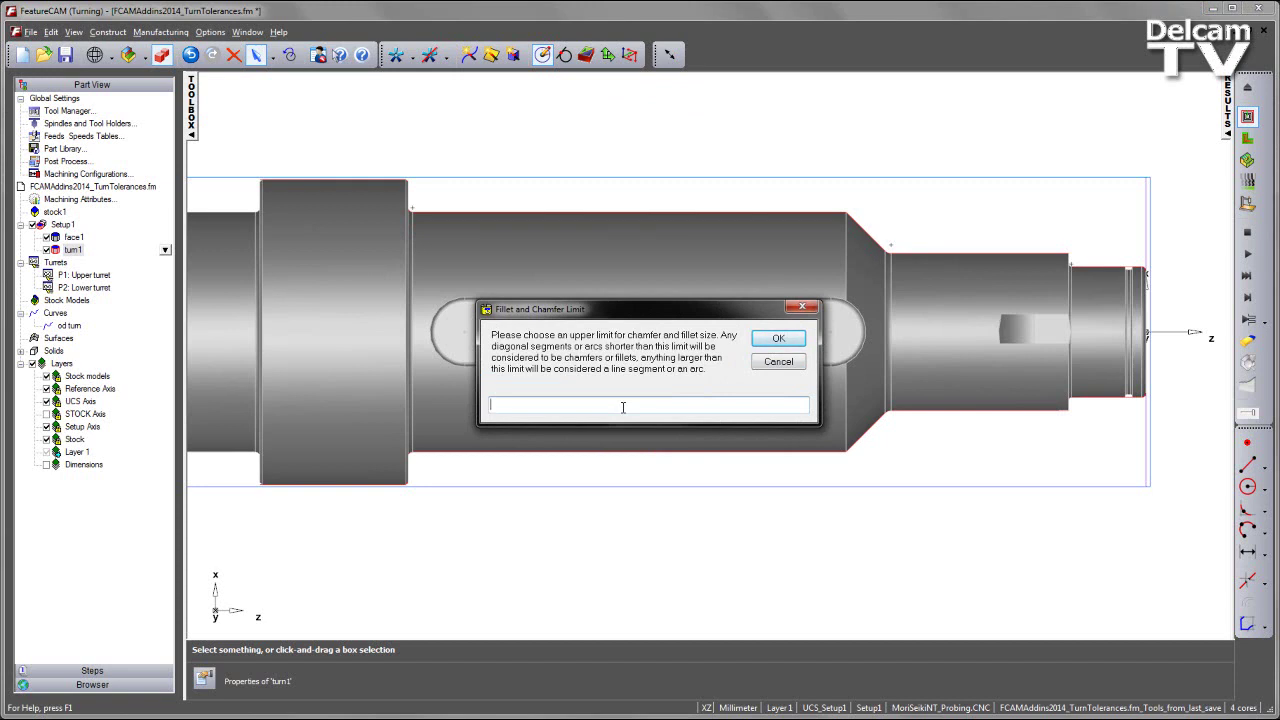
left_click(778, 339)
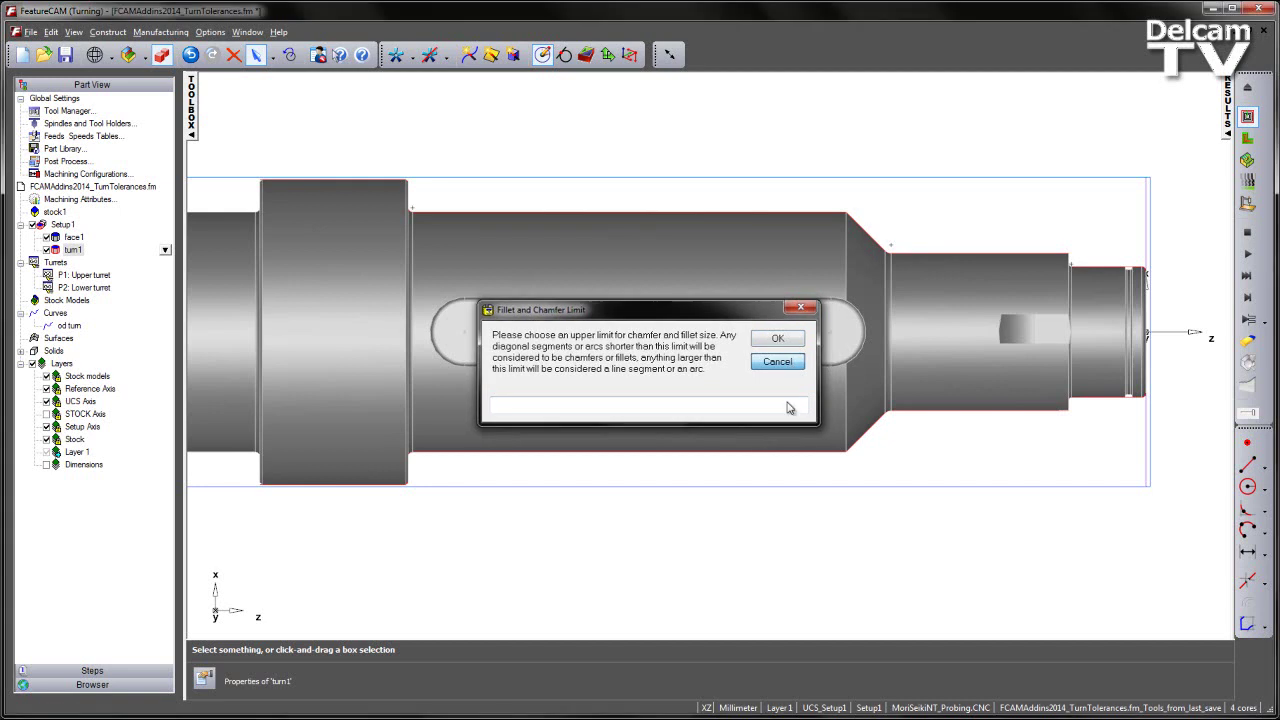
- Show the Dimensions layer to check the chamfer and fillet sizes, hide it again and keep turn1 selected
left_click(46, 465)
scroll(631, 363, "down", 2)
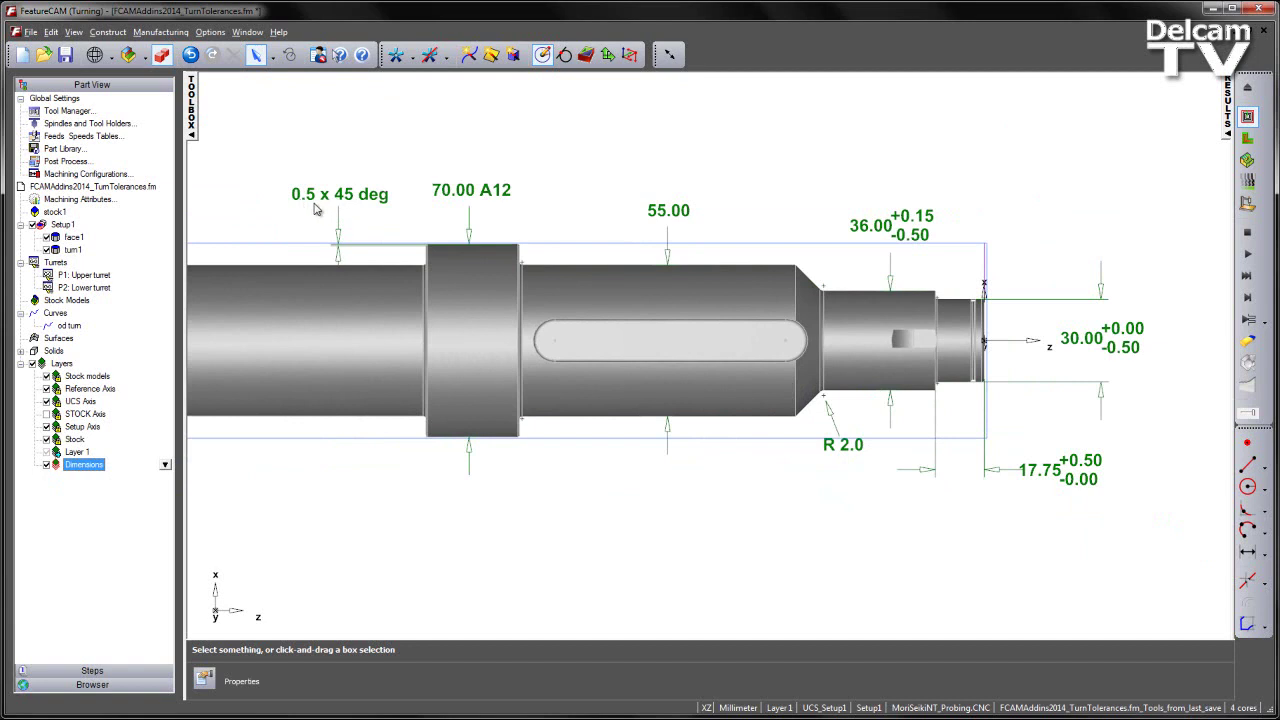
left_click(76, 250)
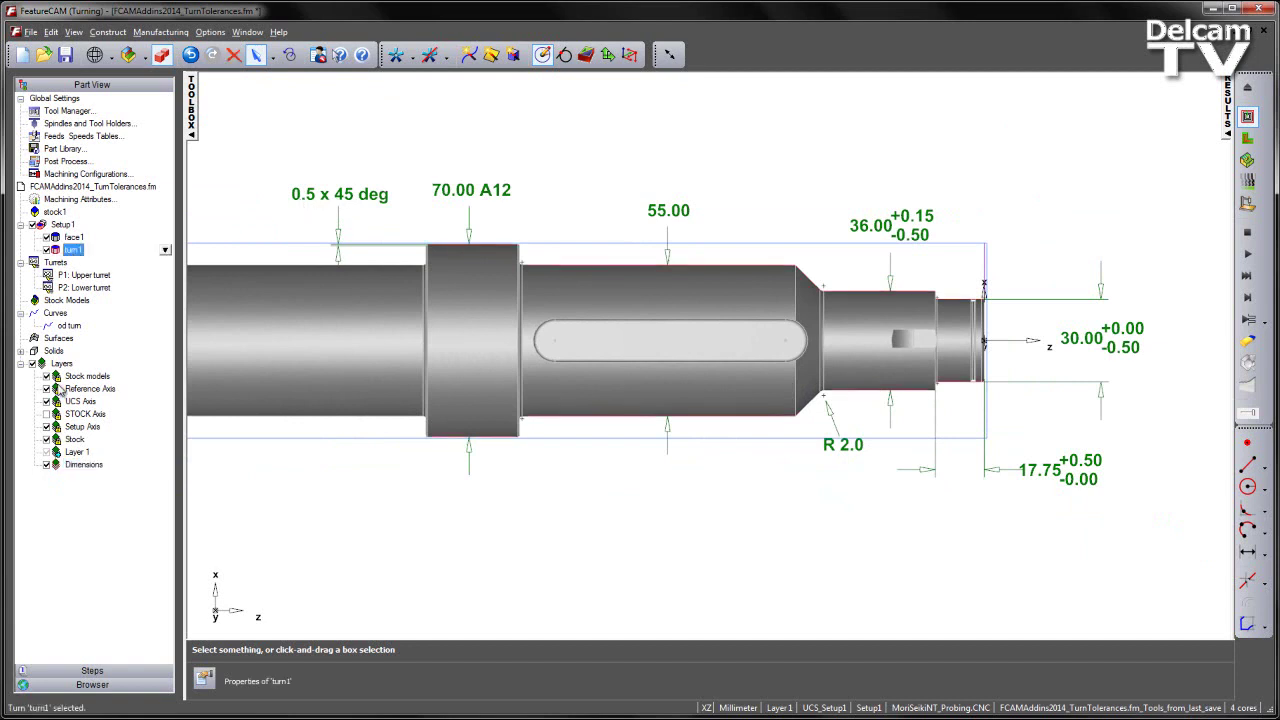
left_click(46, 464)
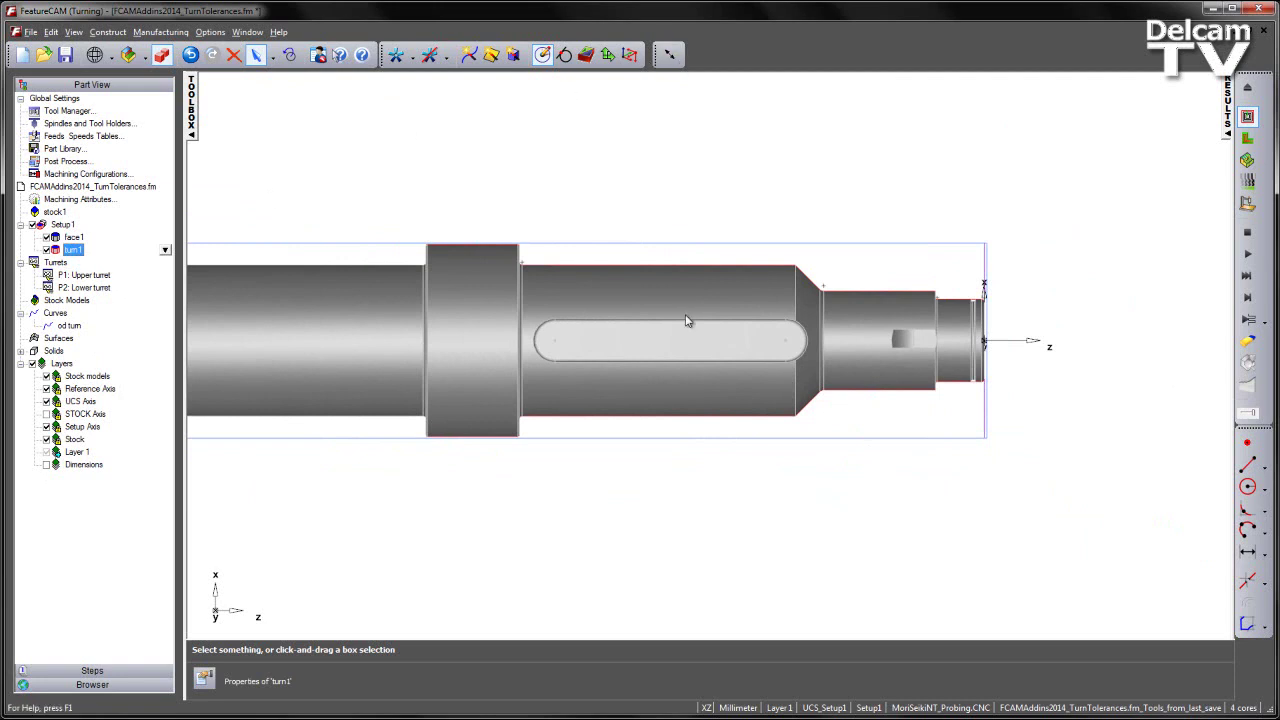
- Run the turn tolerance add-in on turn1 with a fillet and chamfer upper limit of 2.5
scroll(688, 335, "up", 1)
scroll(686, 315, "up", 2)
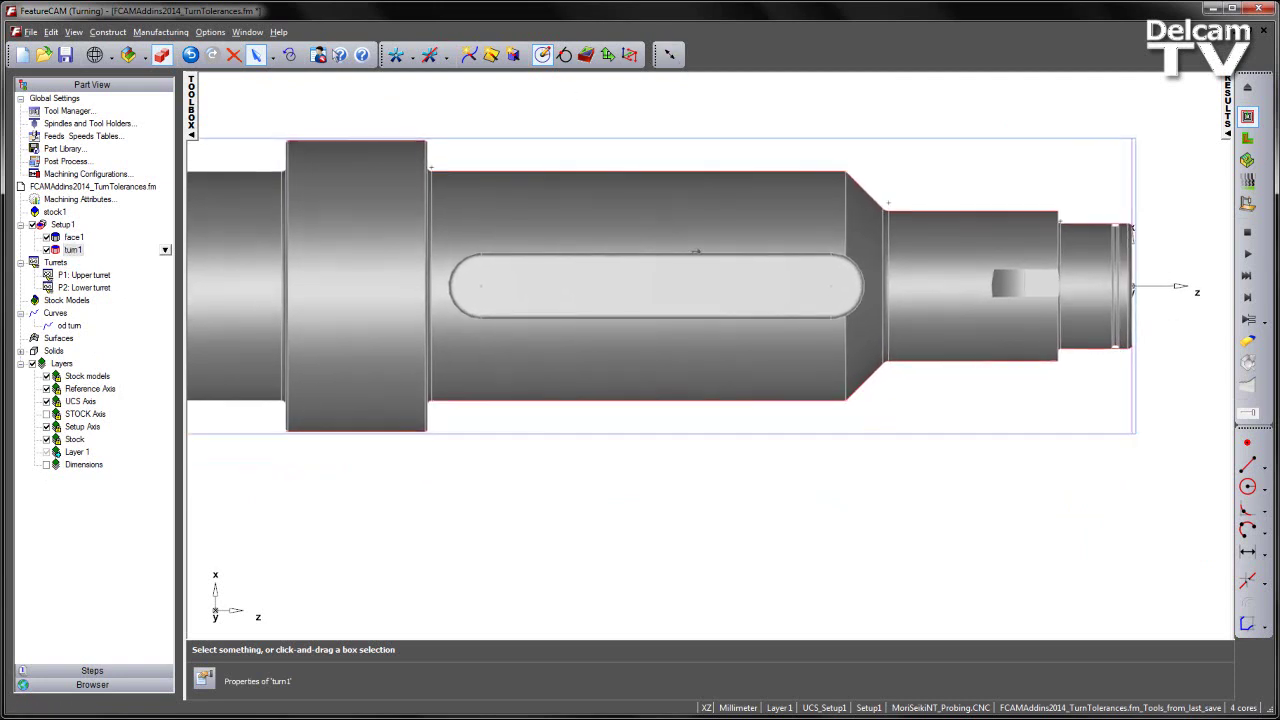
scroll(694, 277, "up", 1)
left_click(669, 55)
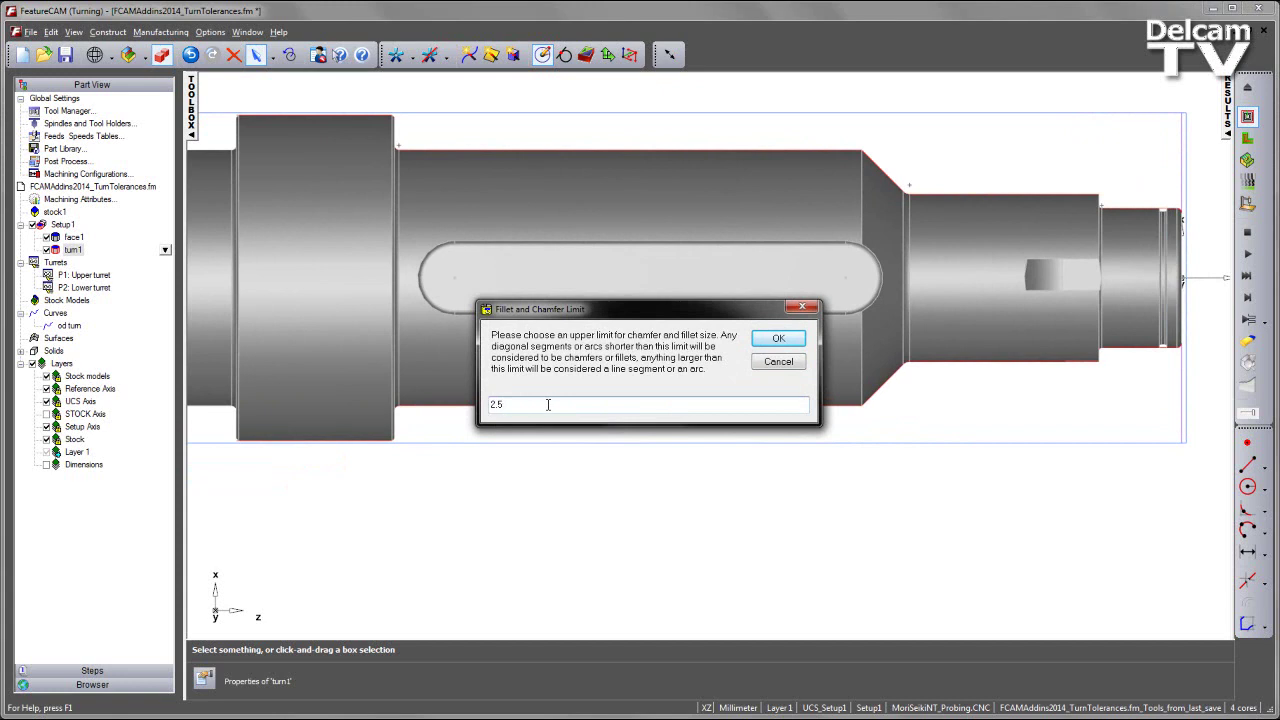
left_click(777, 339)
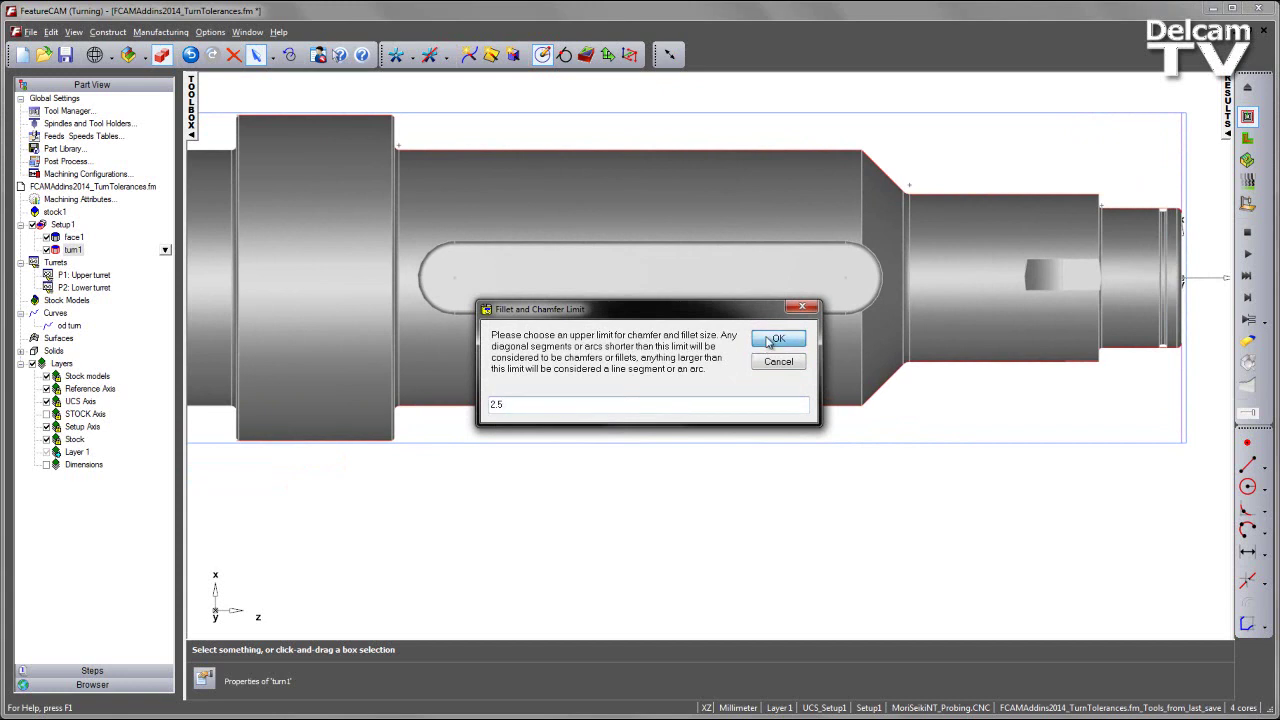
- Highlight Segments 1 to 5 one by one to locate them on the turned profile, and toggle the segment labels off and on
left_click_drag(717, 194, 723, 246)
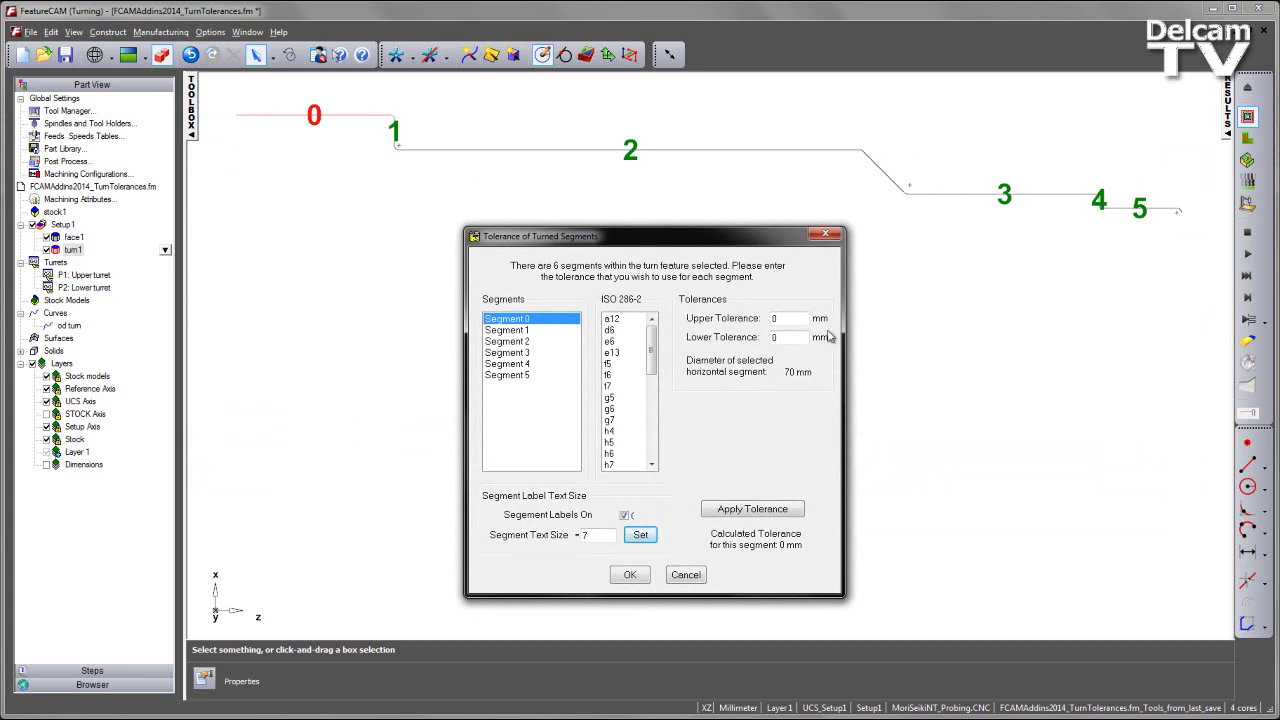
left_click_drag(724, 238, 720, 219)
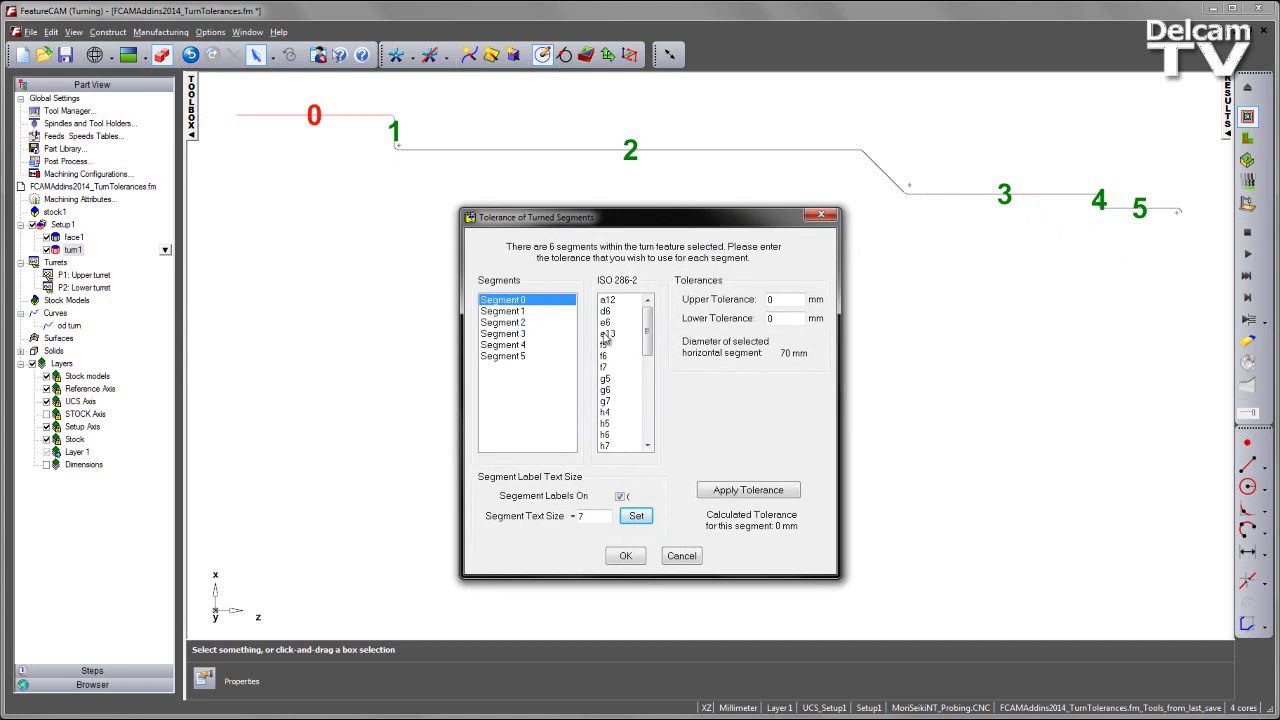
left_click(502, 313)
left_click(504, 323)
left_click(505, 334)
left_click(503, 345)
left_click(500, 357)
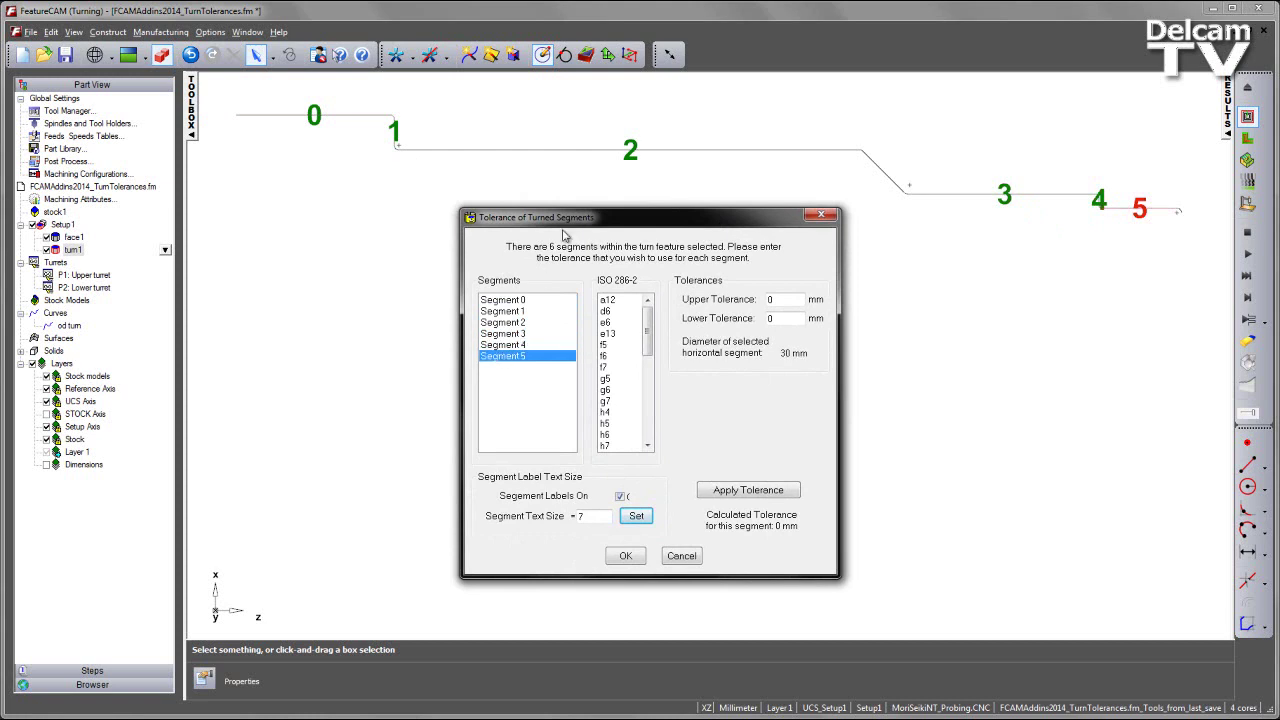
left_click(621, 497)
left_click(621, 497)
- Select Segment 0 and look up its required tolerance in the TurnTolerances.jpg reference image
left_click(526, 301)
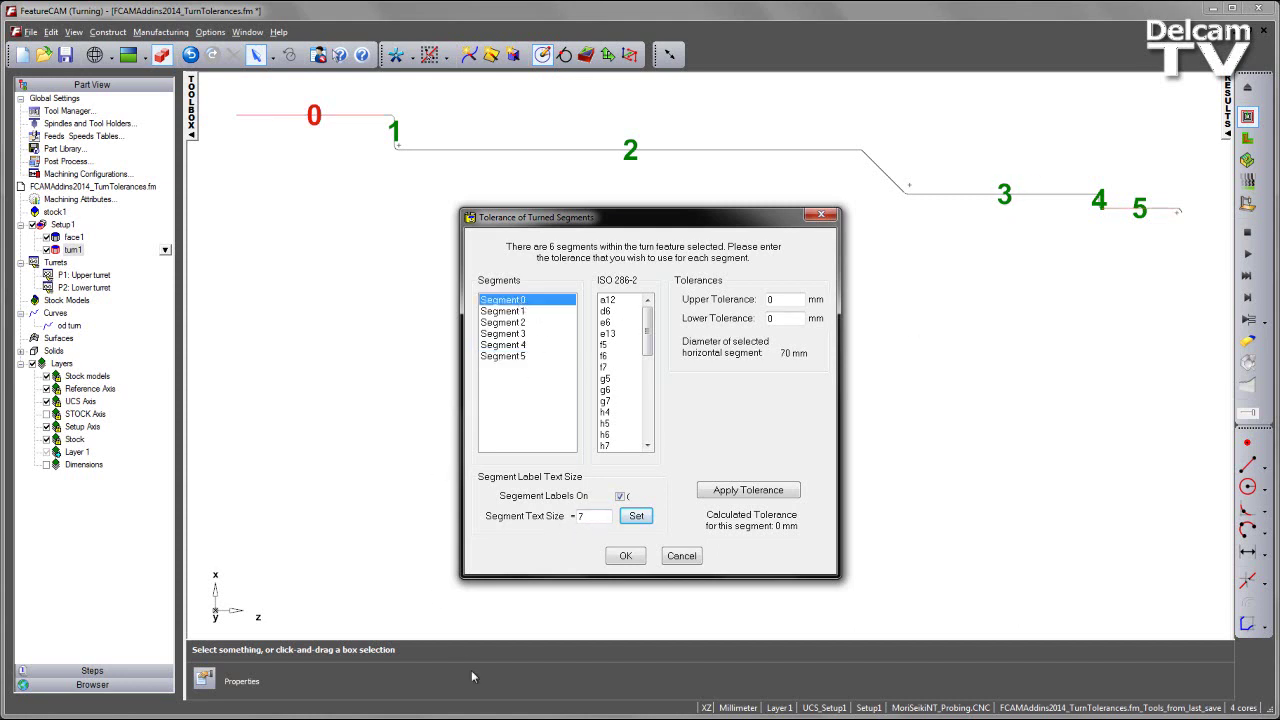
key("alt+Tab")
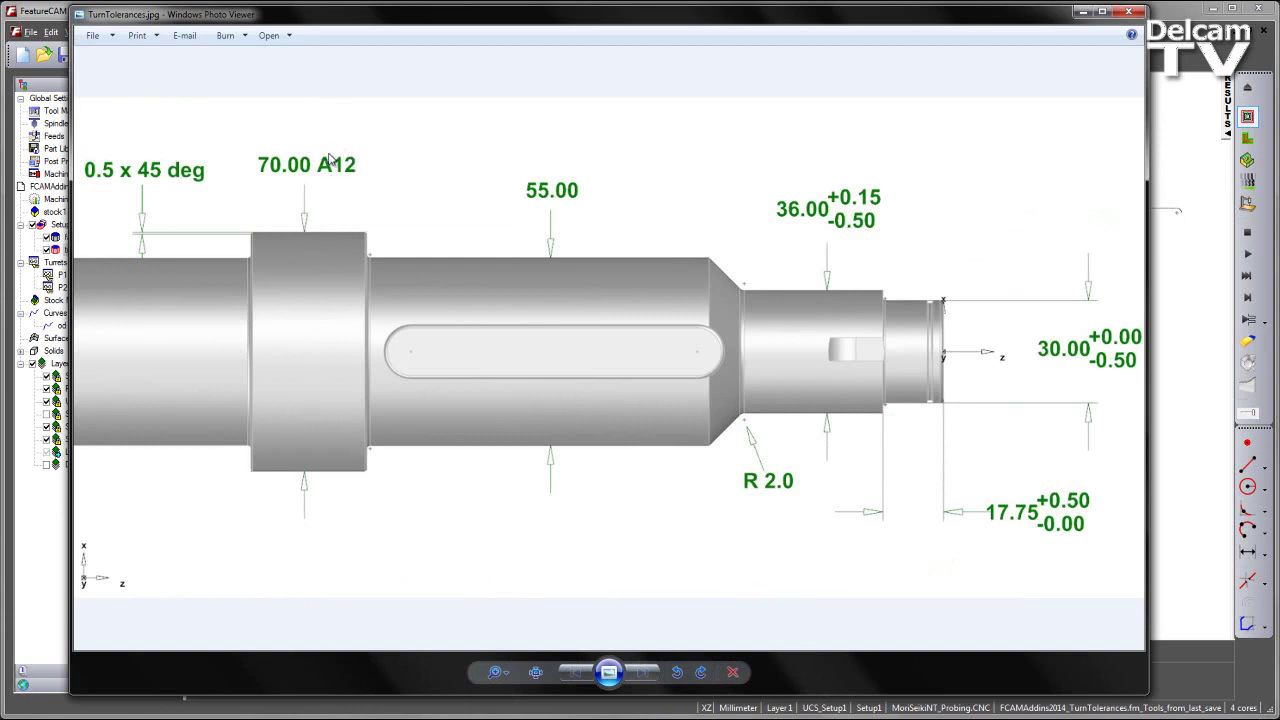
left_click(1082, 12)
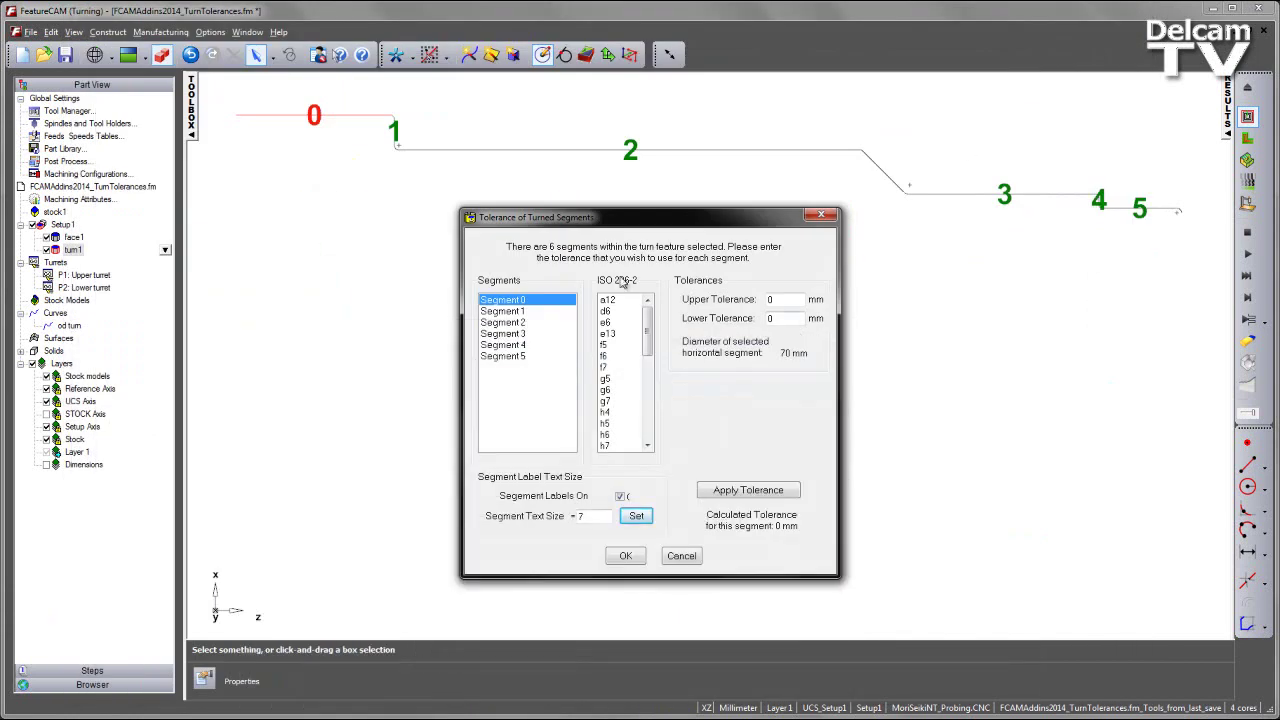
left_click_drag(630, 220, 616, 200)
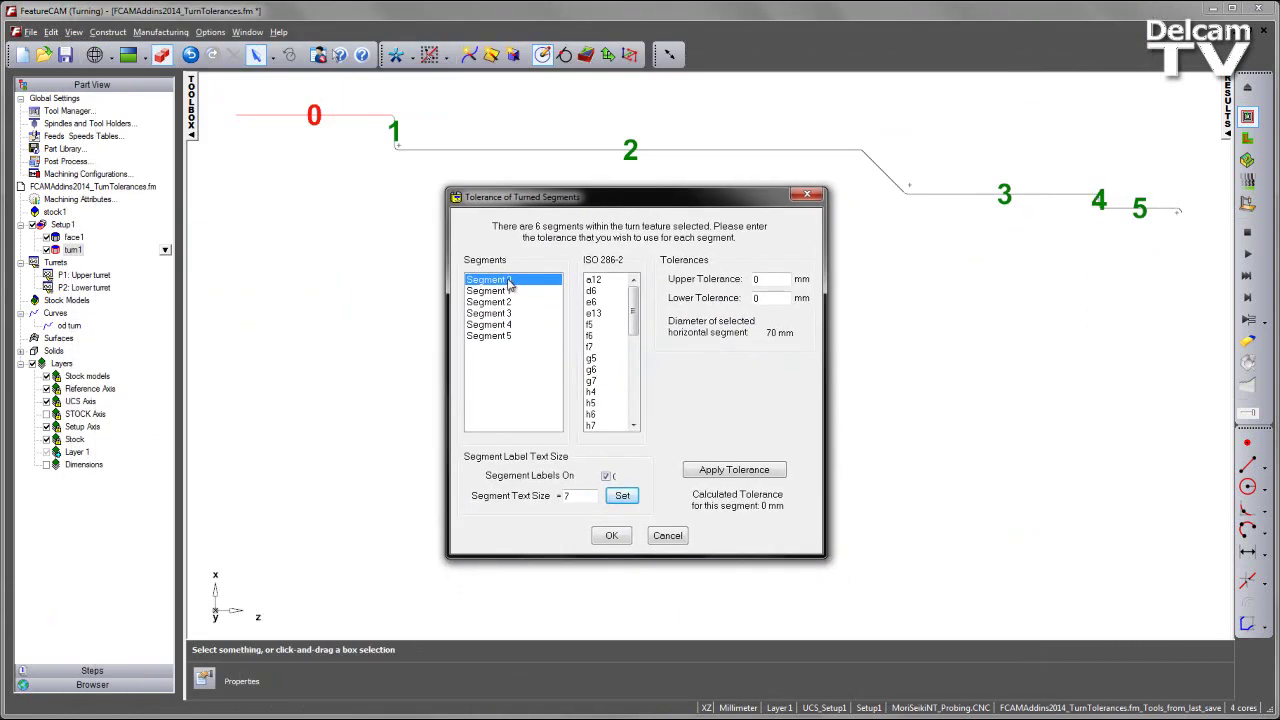
- Apply the ISO 286-2 a12 tolerance to Segment 0
mouse_move(636, 308)
left_mouse_down()
mouse_move(636, 378)
mouse_move(637, 289)
left_mouse_up()
left_click(595, 281)
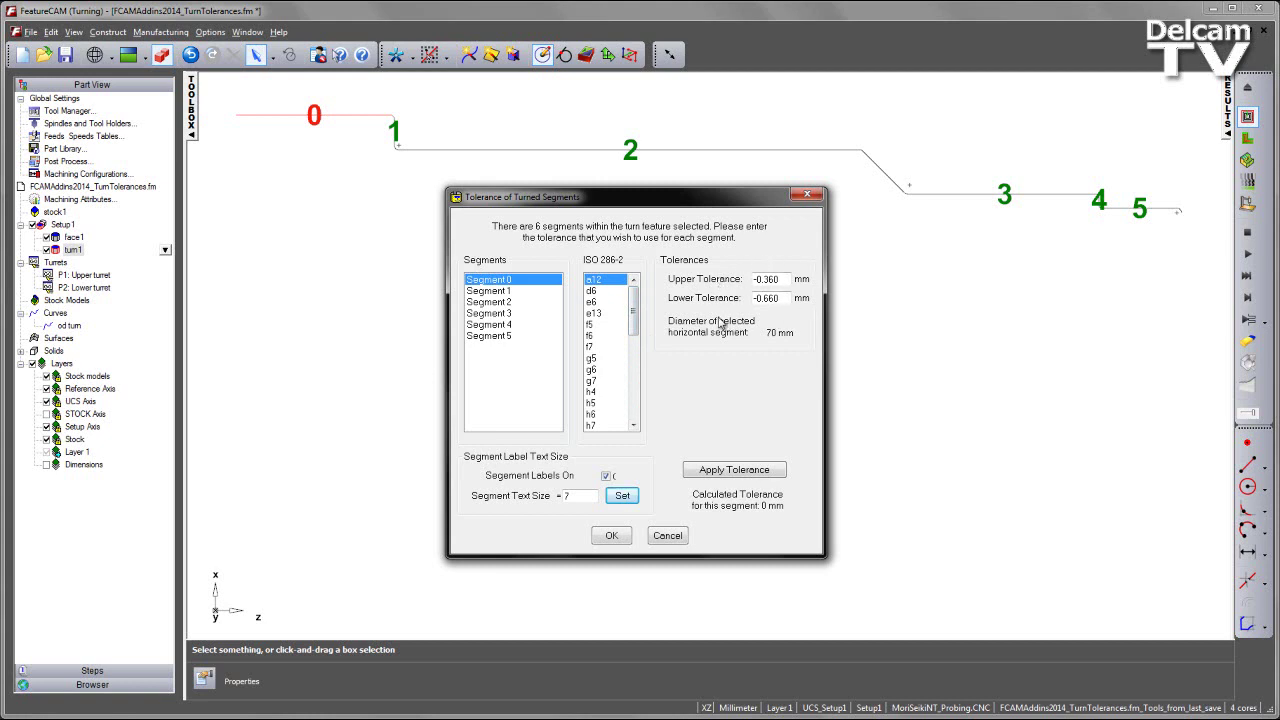
left_click(735, 471)
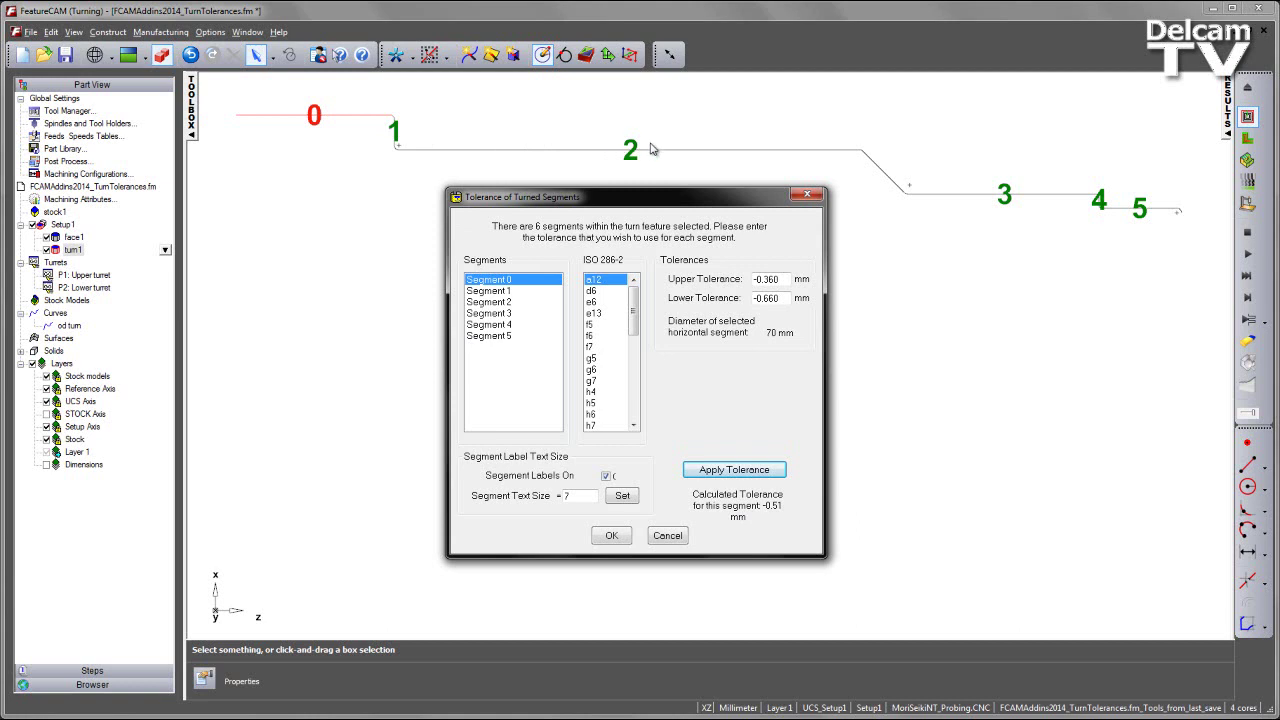
- Look up Segment 3 in the TurnTolerances.jpg drawing and apply an upper tolerance of 0.15 mm and a lower tolerance of -0.5 mm
left_click(510, 313)
left_click(583, 718)
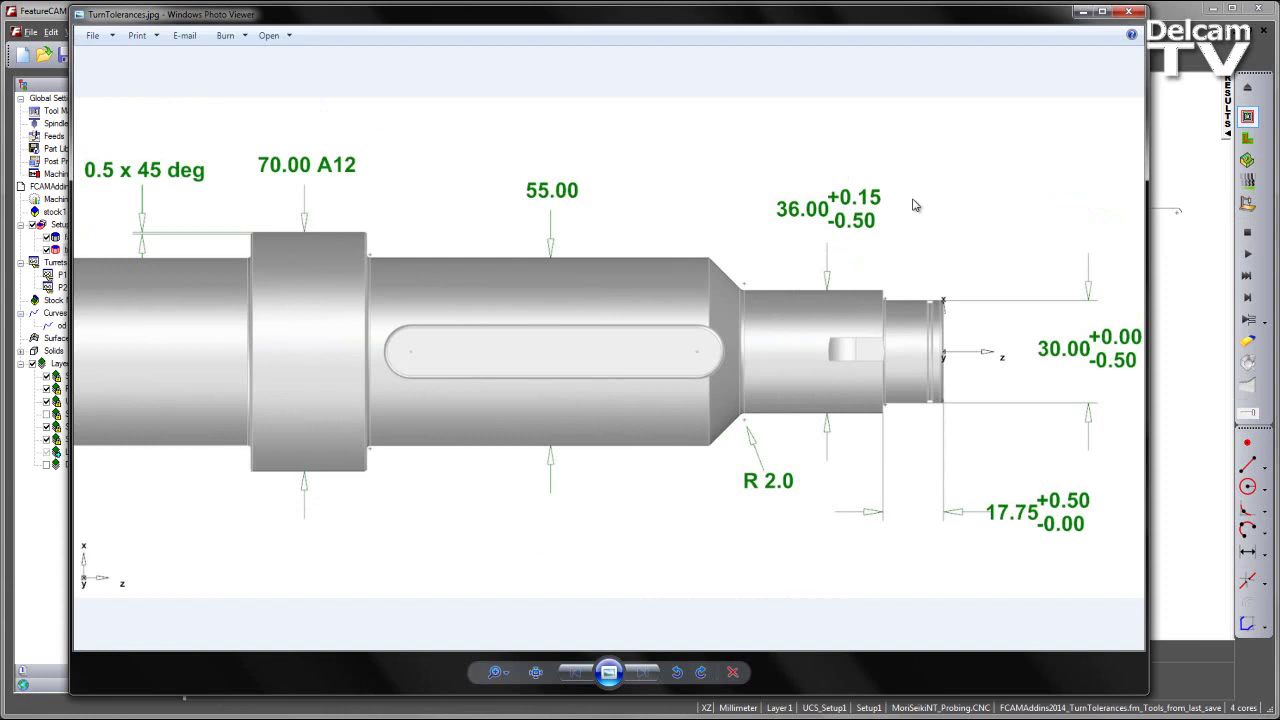
left_click(1082, 16)
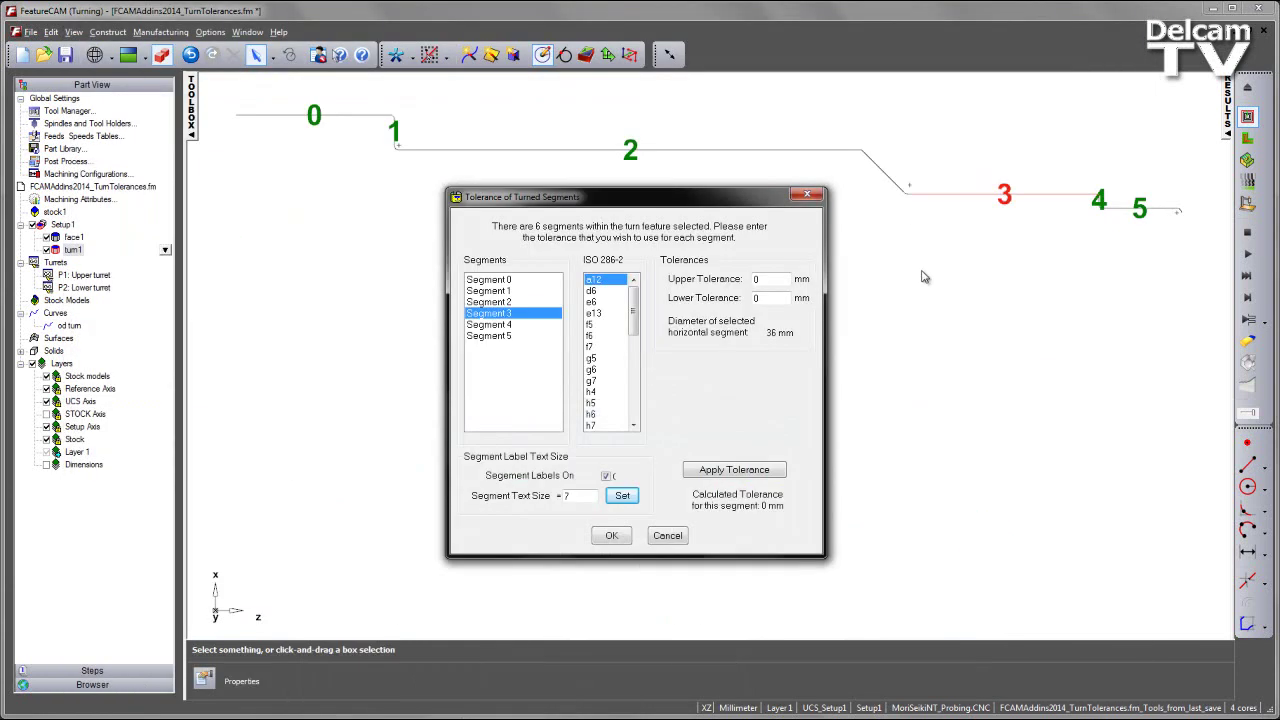
left_click(773, 280)
key("Tab")
left_click(735, 475)
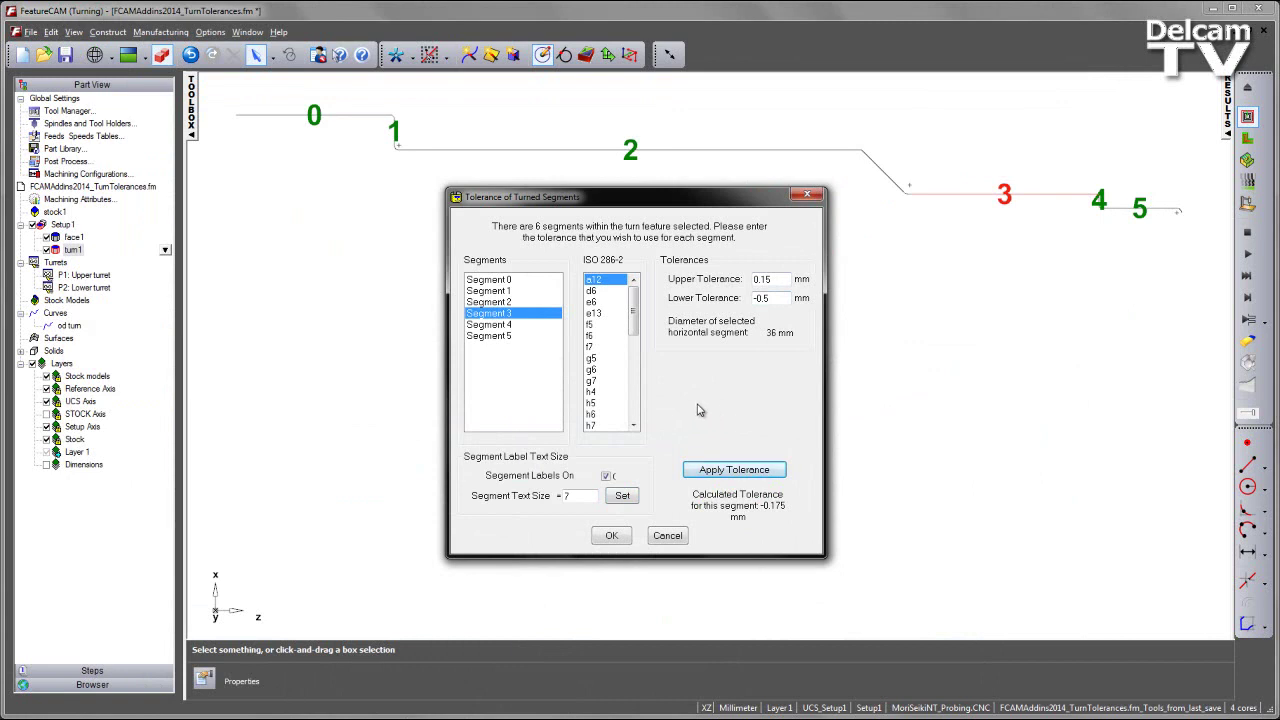
- Check Segment 4 in the reference drawing and apply an upper tolerance of 0.5 mm and a lower tolerance of 0 mm
left_click(500, 325)
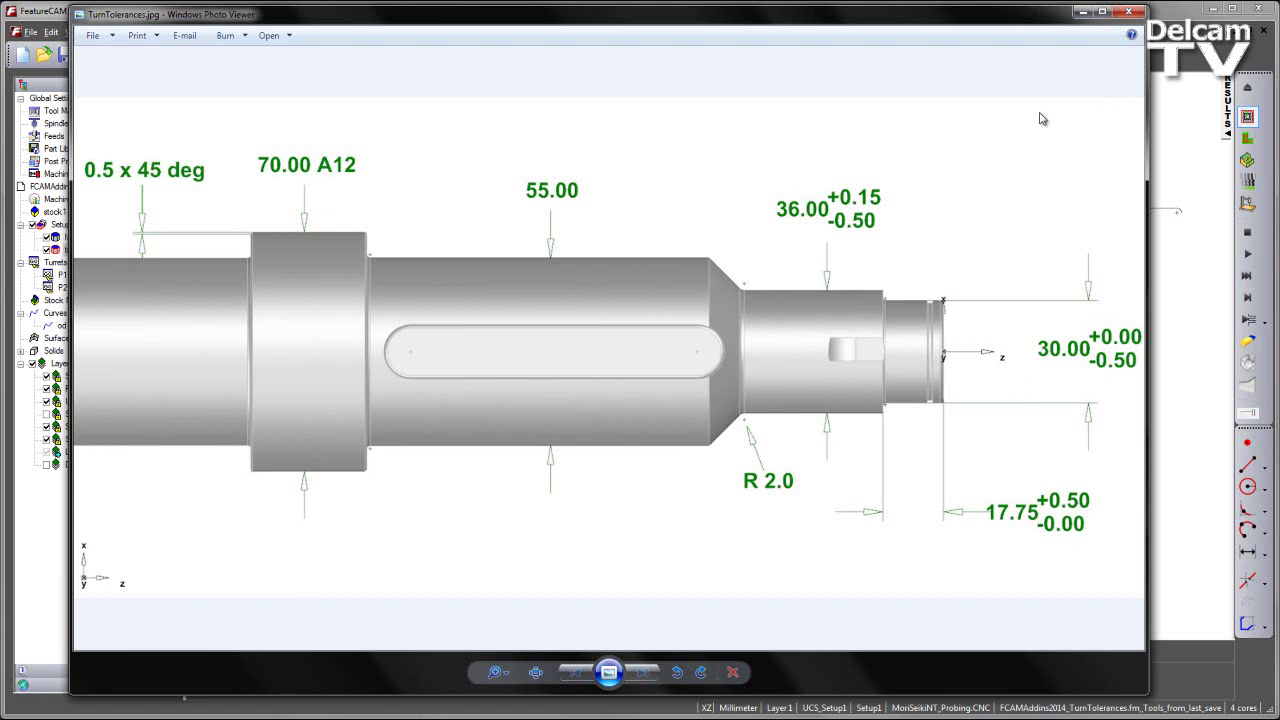
left_click(1130, 13)
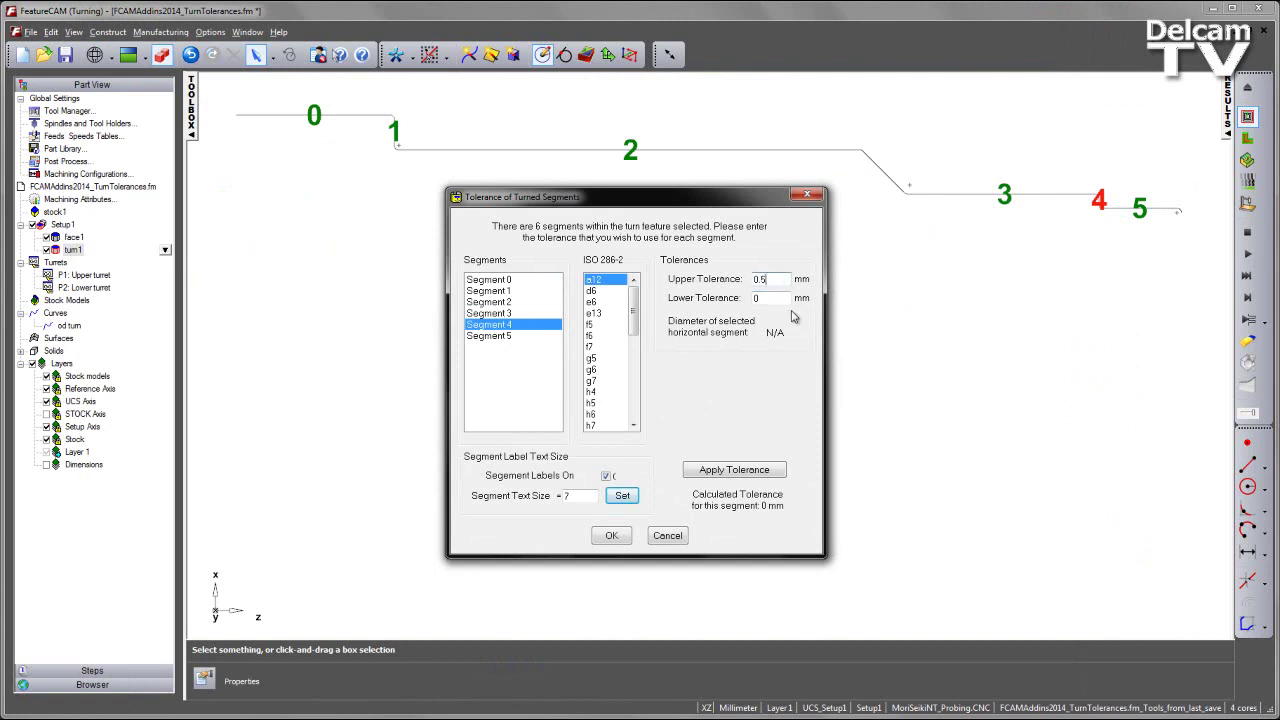
left_click(722, 470)
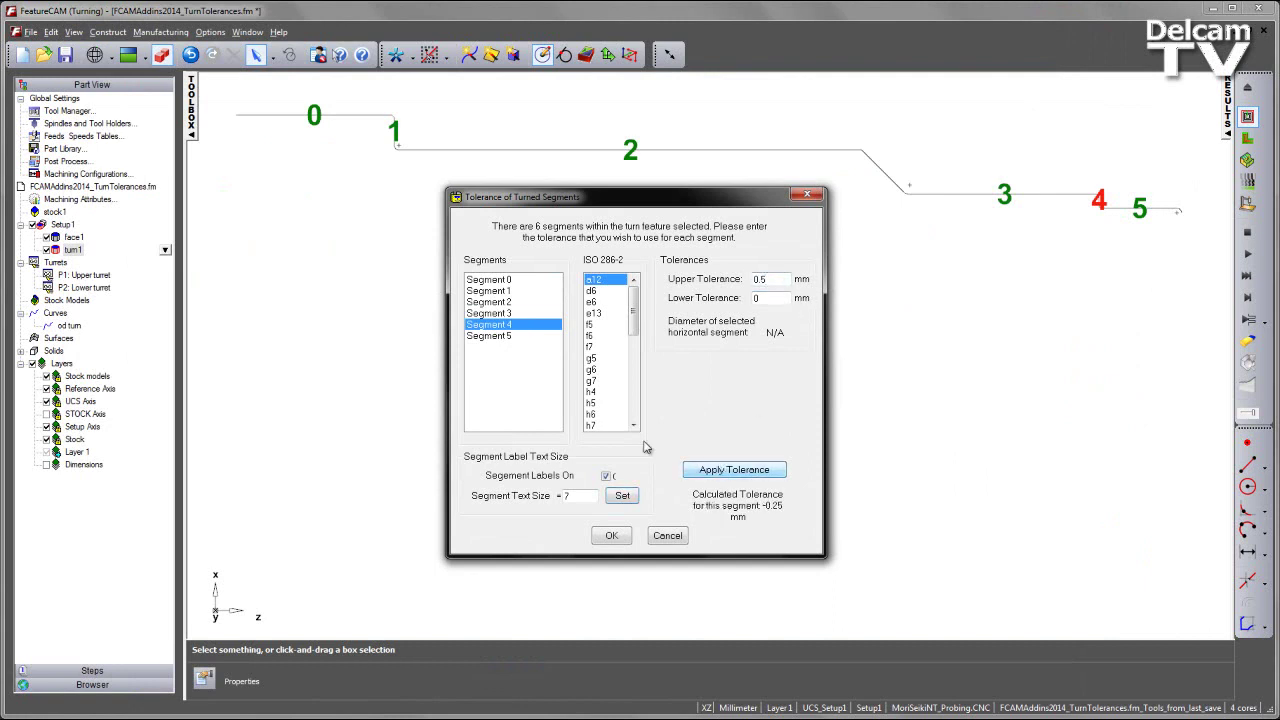
- Apply tolerances of 0 mm upper and -0.5 mm lower to Segment 5, and generate the new toleranced curve and feature
left_click(495, 337)
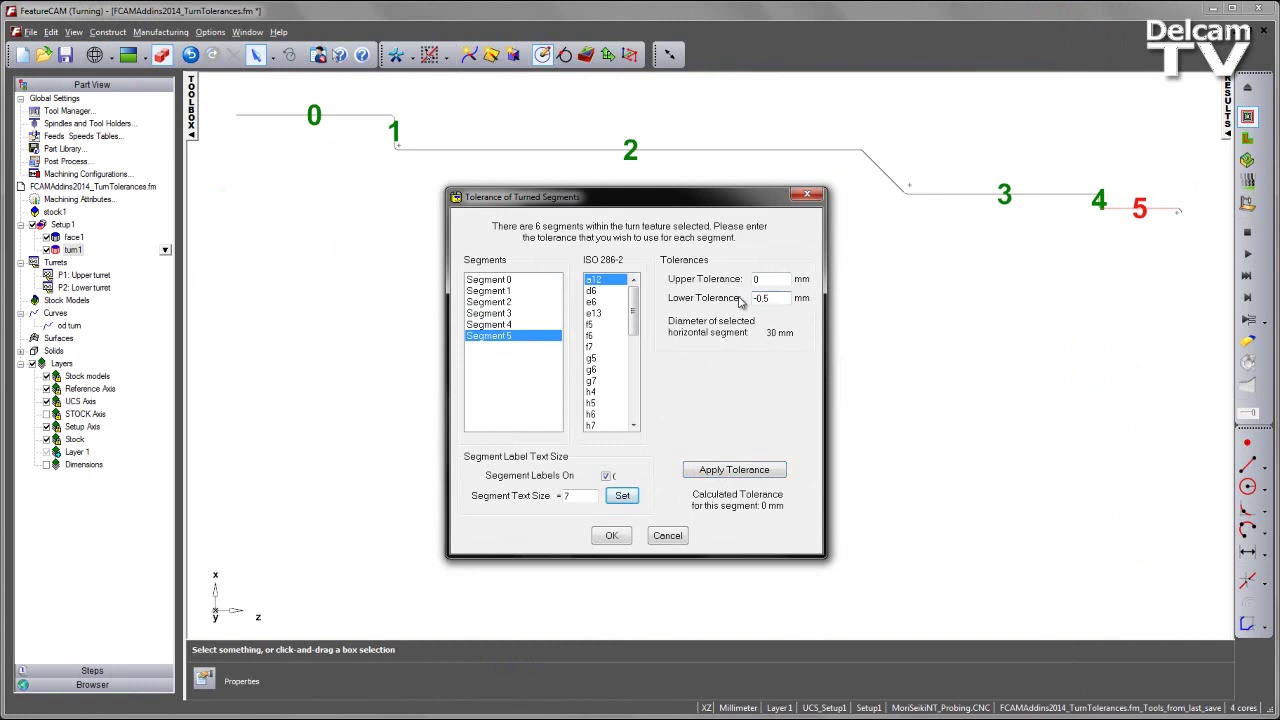
left_click(754, 471)
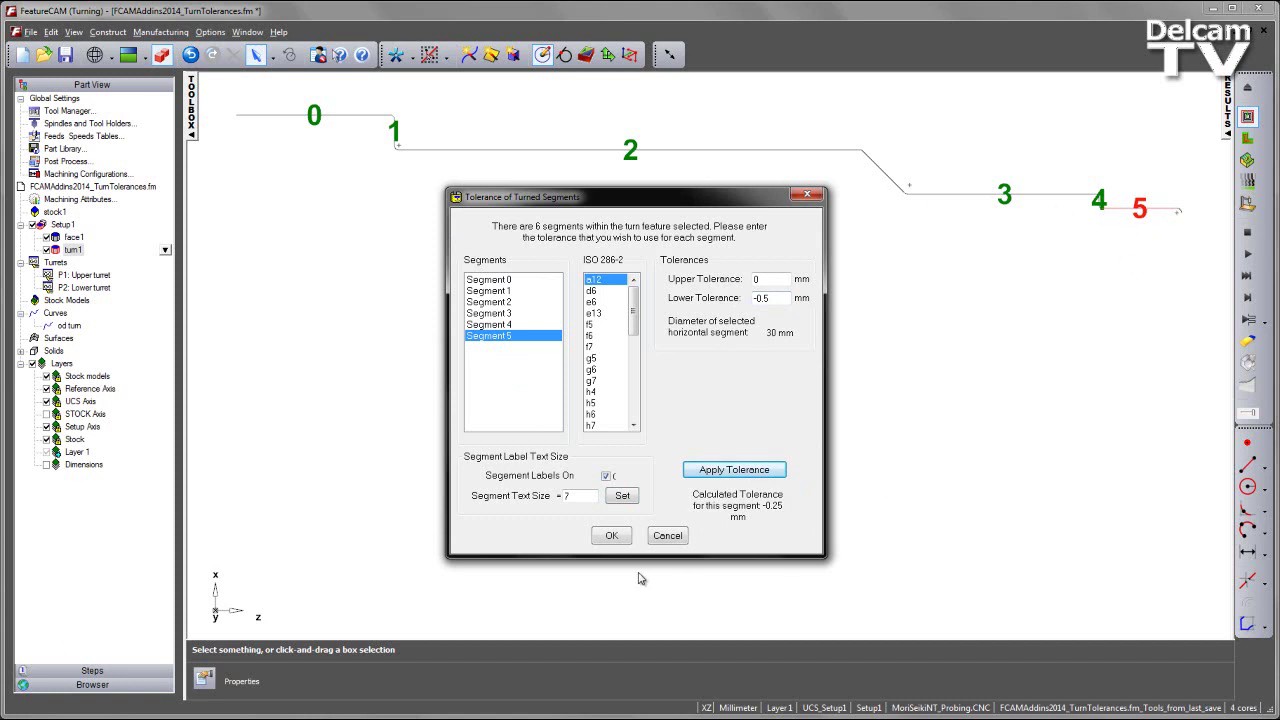
left_click(612, 537)
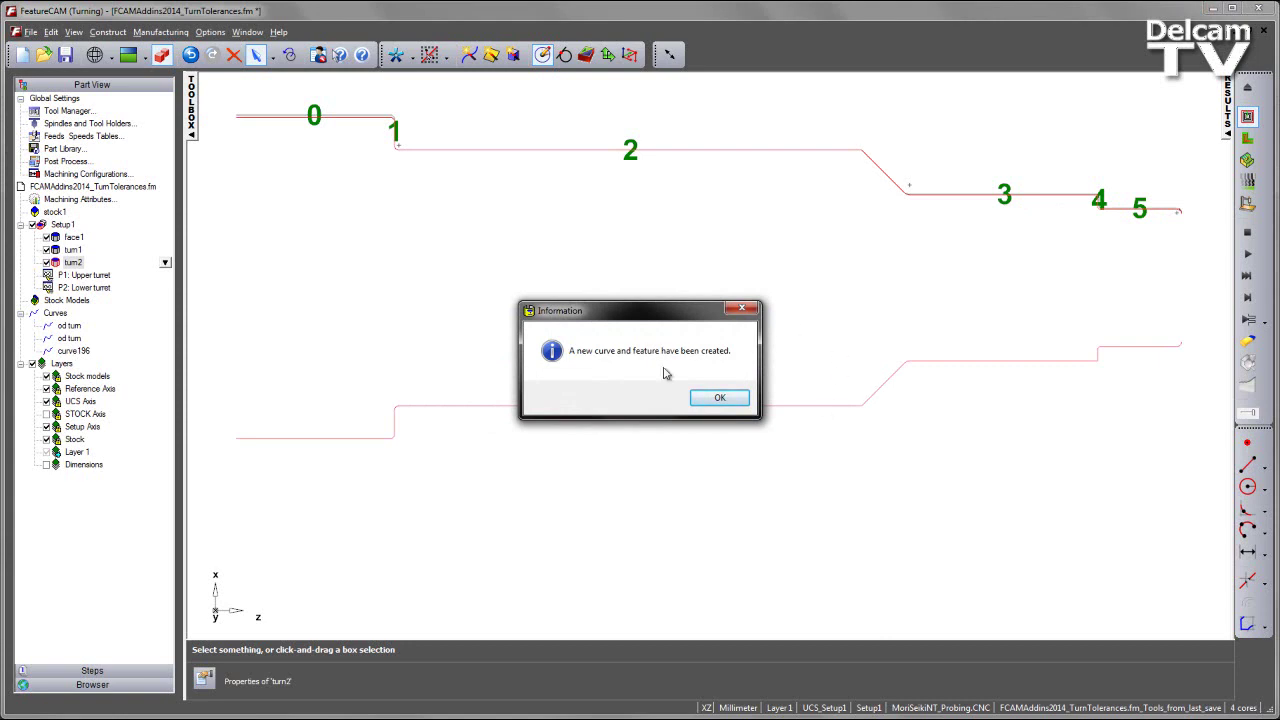
left_click(711, 398)
- Hide all solids and the stock around the turned profiles
key("ctrl+a")
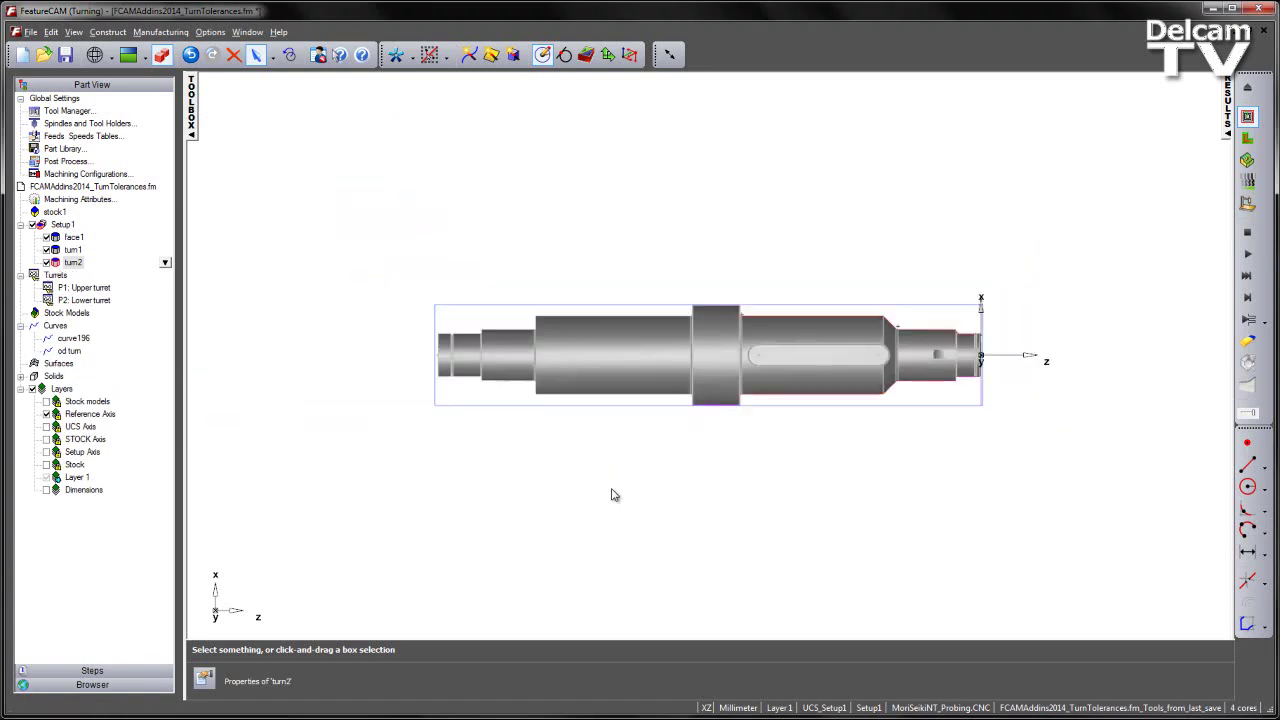
middle_click_drag(1020, 444, 1020, 379, "ctrl")
middle_click_drag(709, 404, 791, 384, "shift")
middle_click_drag(955, 362, 955, 388, "shift")
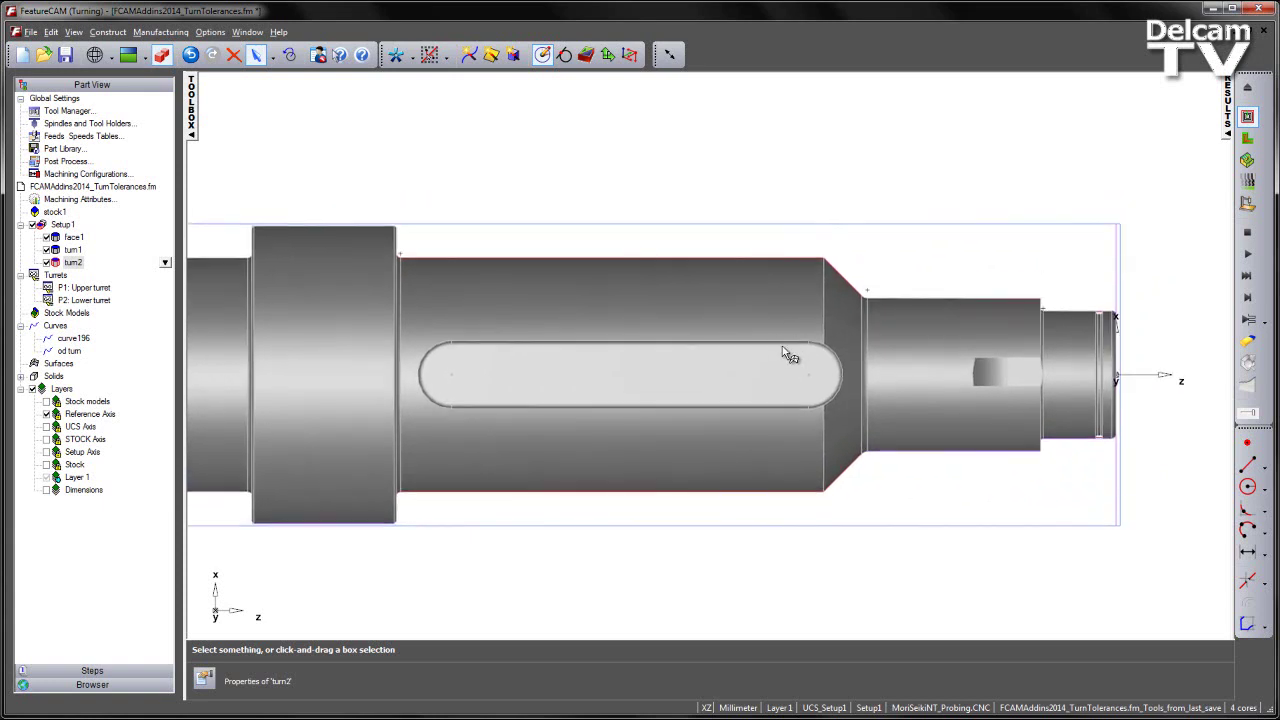
left_click(446, 57)
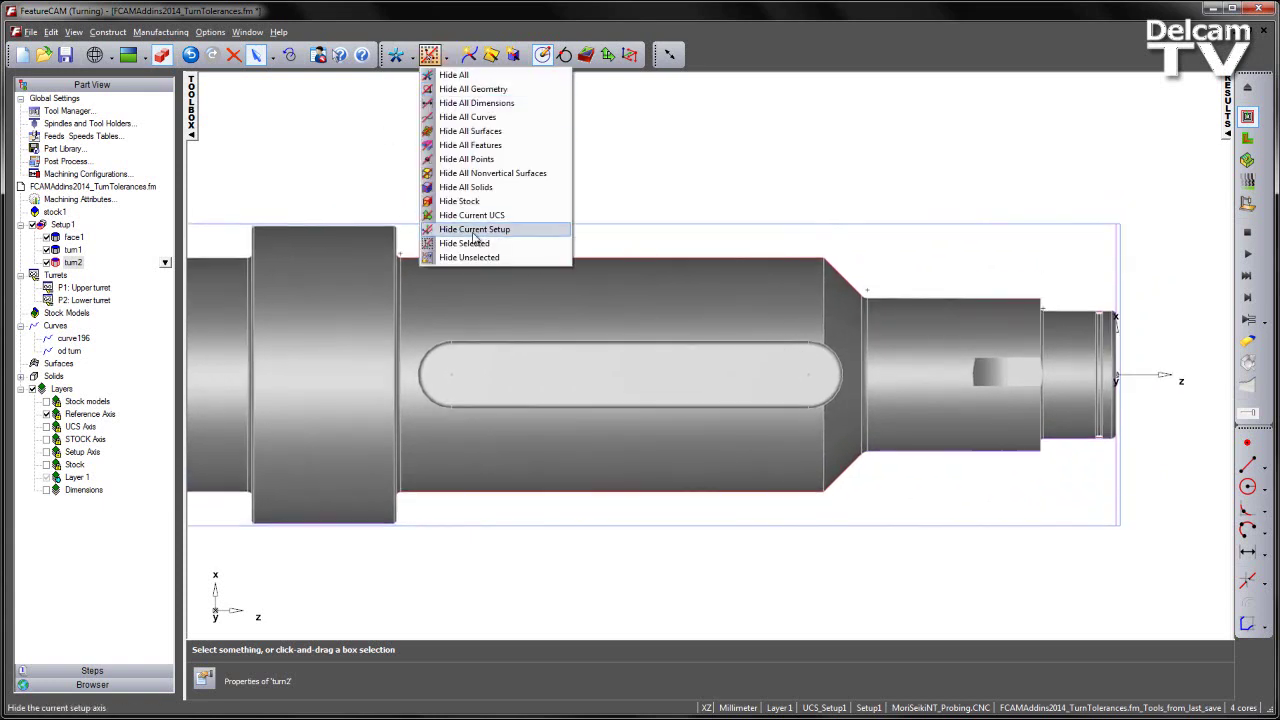
left_click(470, 201)
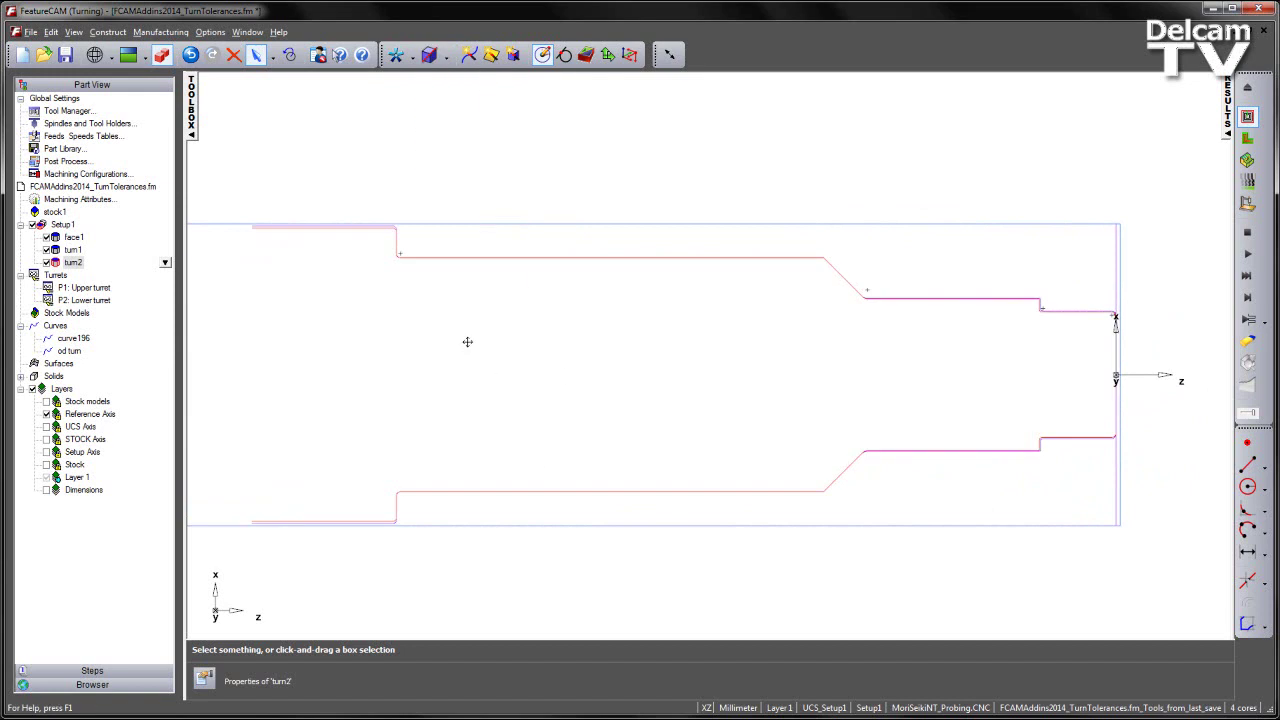
middle_click_drag(466, 346, 517, 374, "shift")
left_click(449, 56)
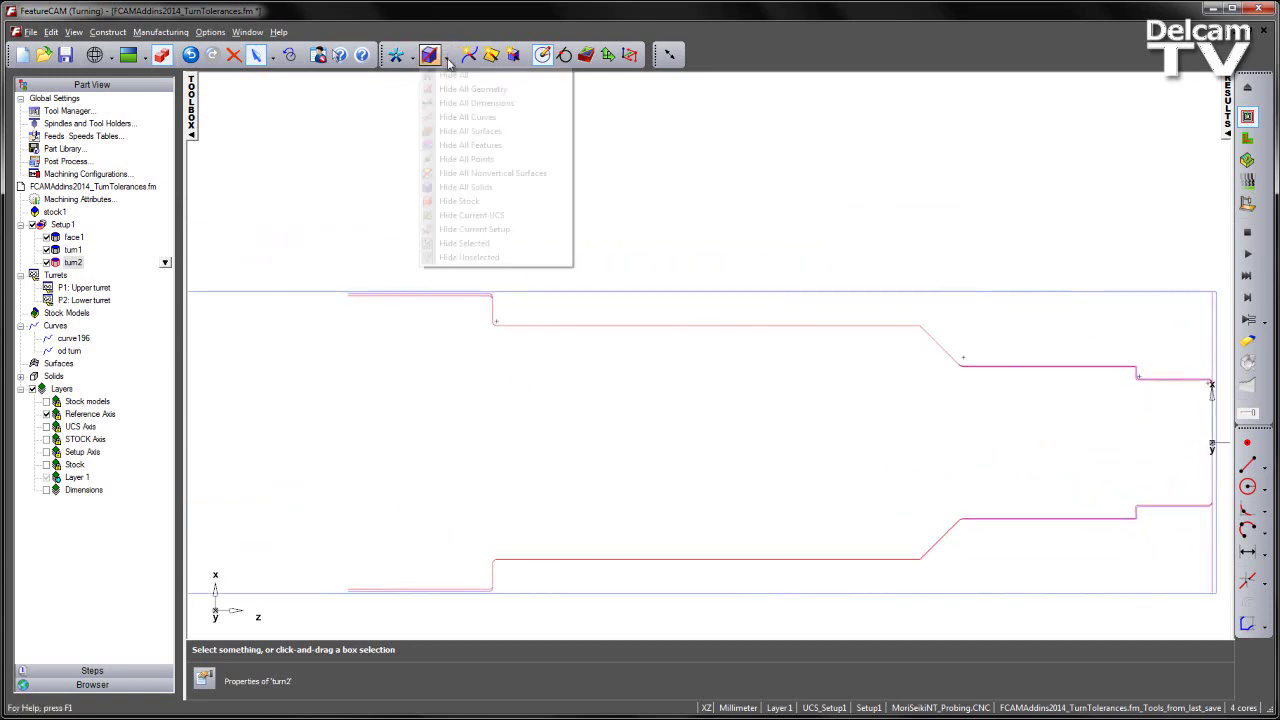
left_click(458, 206)
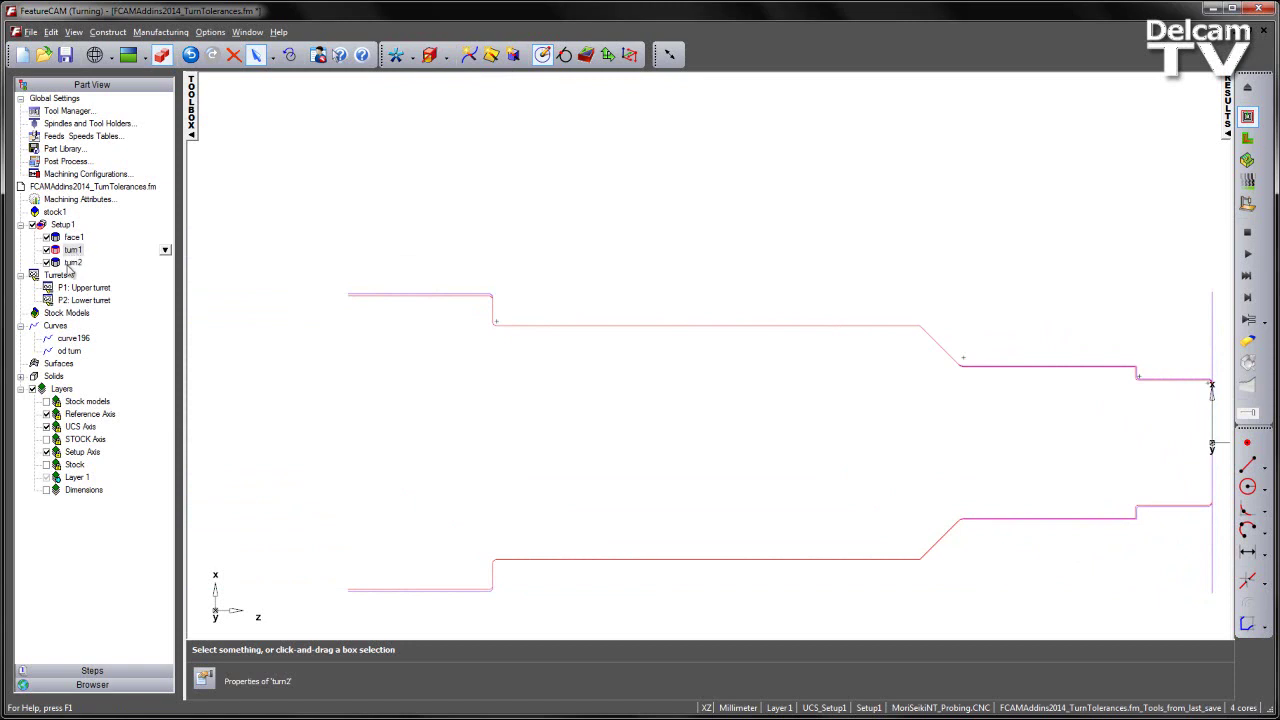
- Select turn2 and examine how its profile is offset from turn1 along the 70 mm diameter segment
left_click(73, 263)
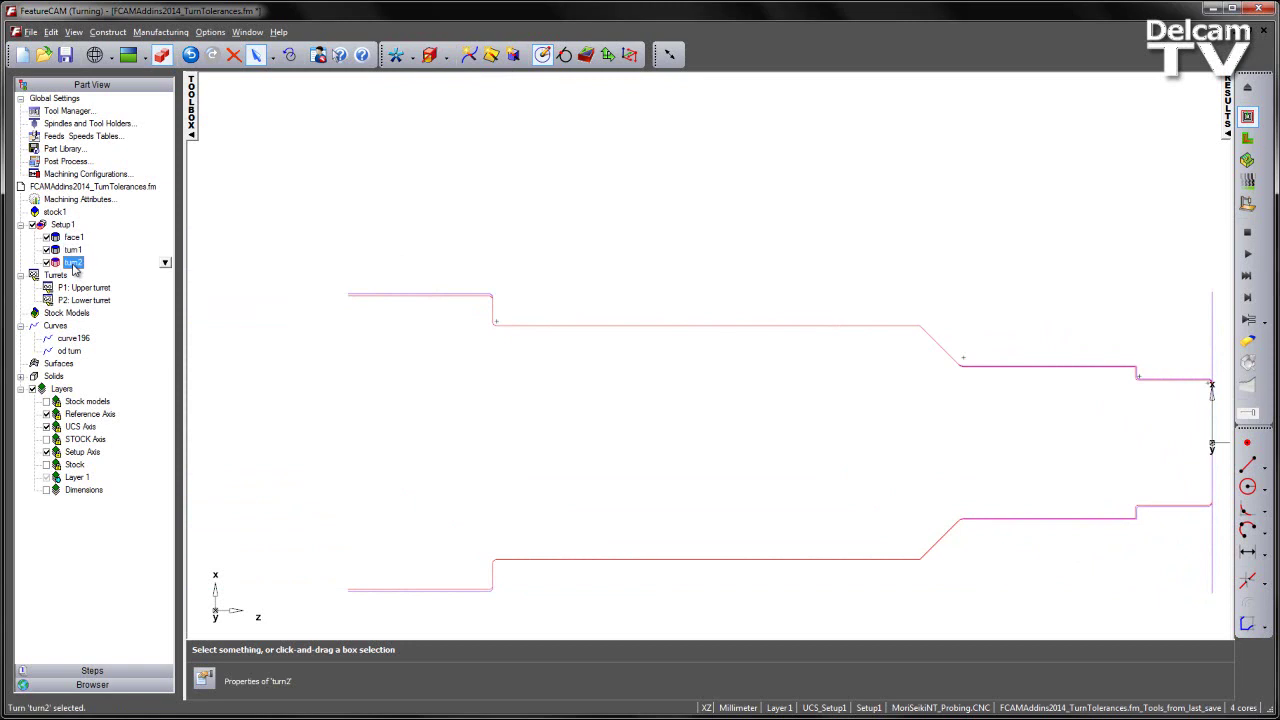
left_click_drag(312, 240, 534, 362)
middle_click_drag(757, 467, 697, 368, "ctrl")
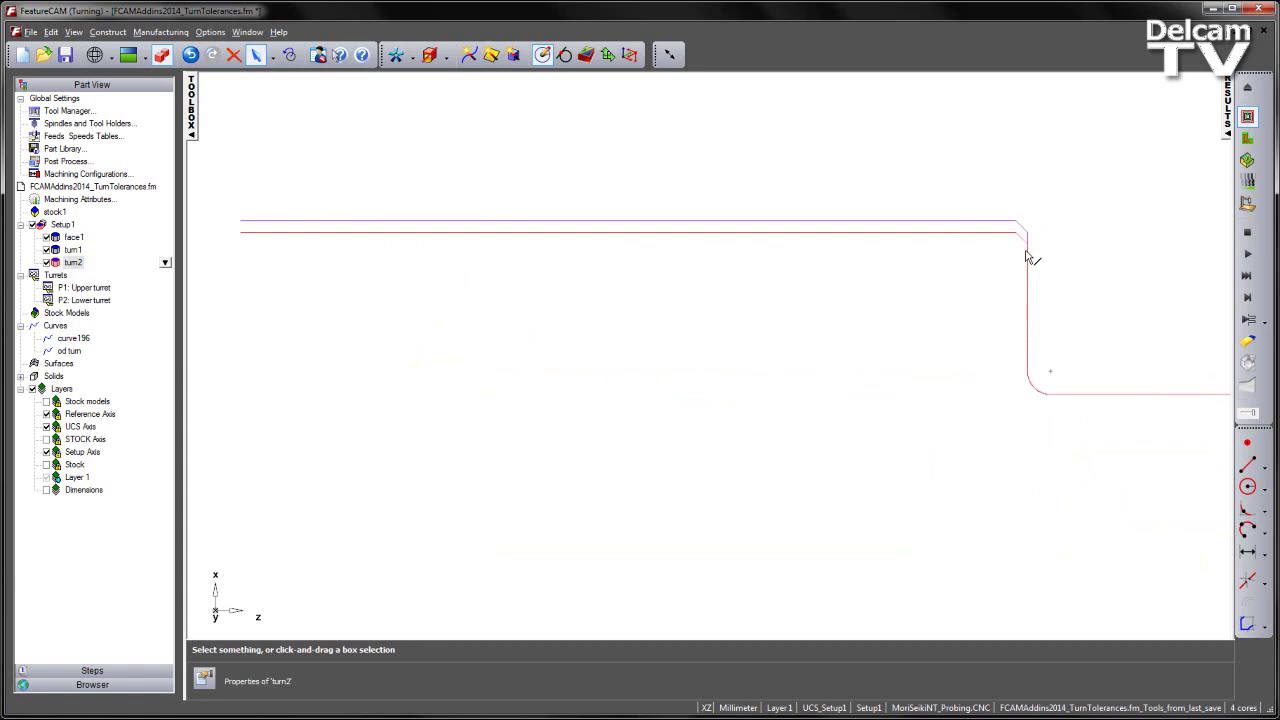
- Compare the turn1 and turn2 profiles along the 36 mm diameter, the vertical shoulder and the 30 mm diameter at the shaft's end
scroll(1104, 217, "down", 1)
middle_click_drag(1104, 217, 629, 281, "ctrl")
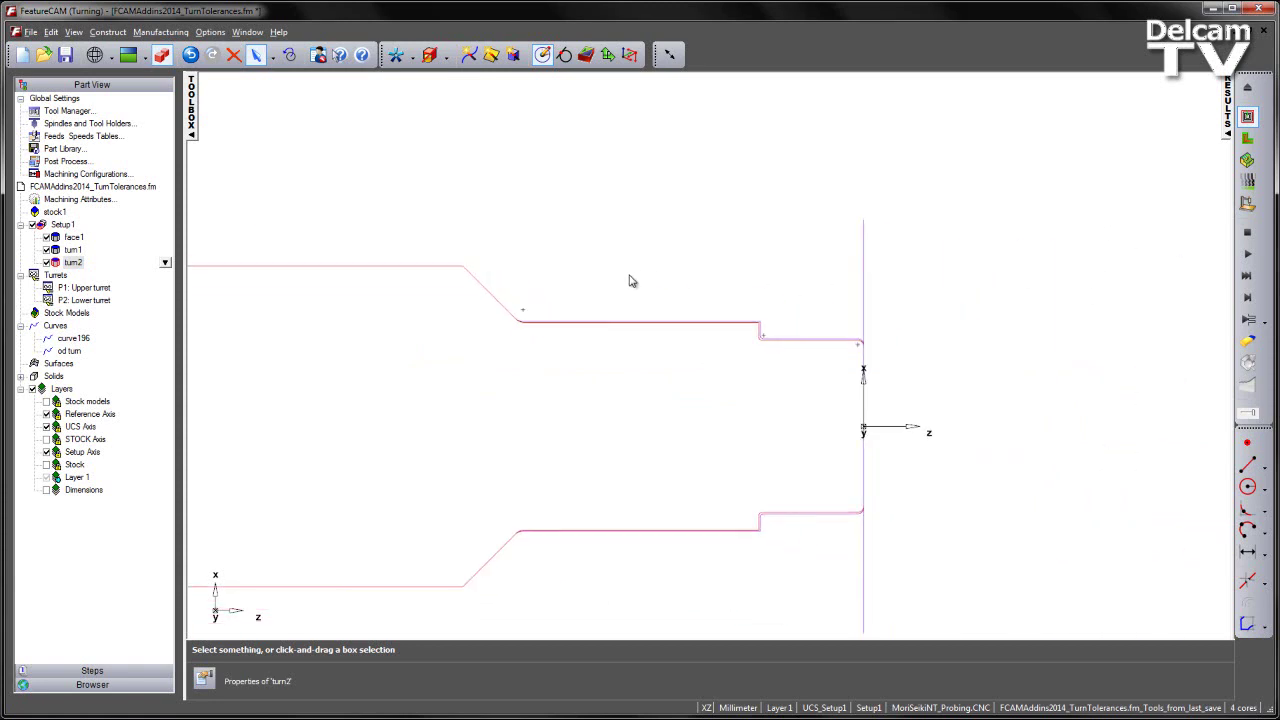
left_click_drag(468, 254, 908, 414)
middle_click_drag(641, 430, 740, 415, "ctrl")
scroll(375, 401, "up", 3)
middle_click_drag(373, 353, 560, 375, "shift")
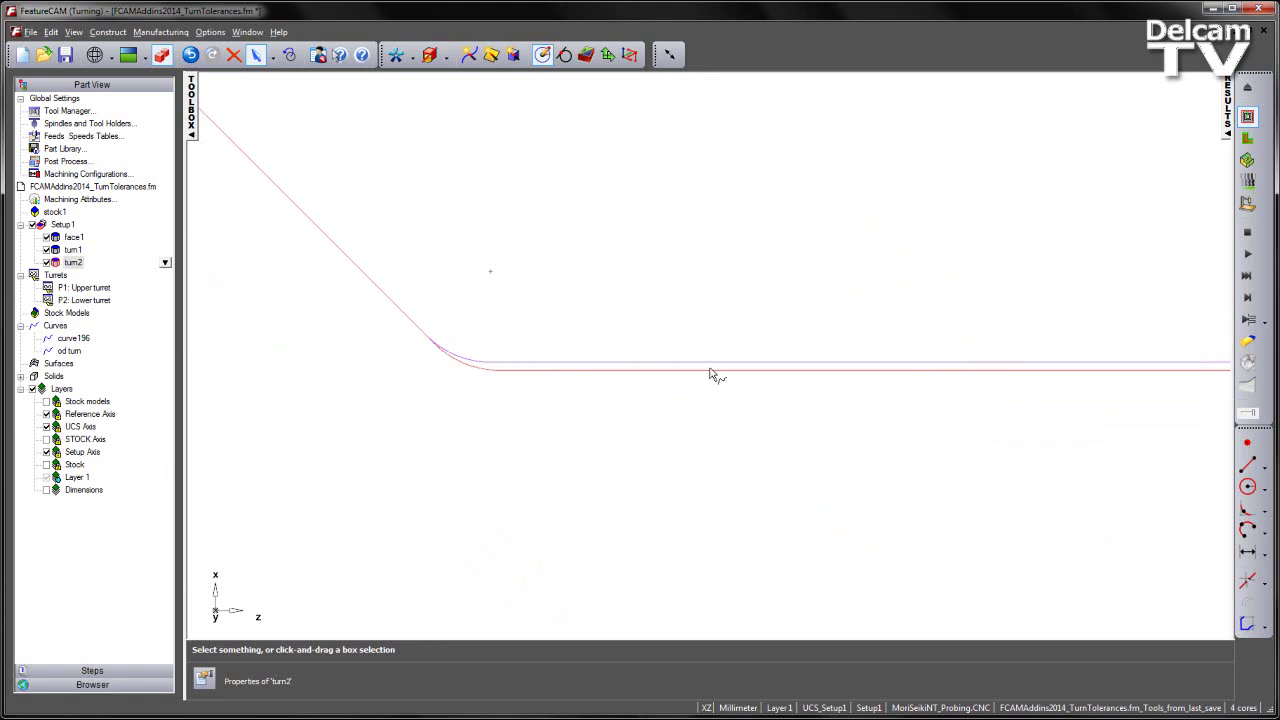
scroll(1000, 372, "down", 3)
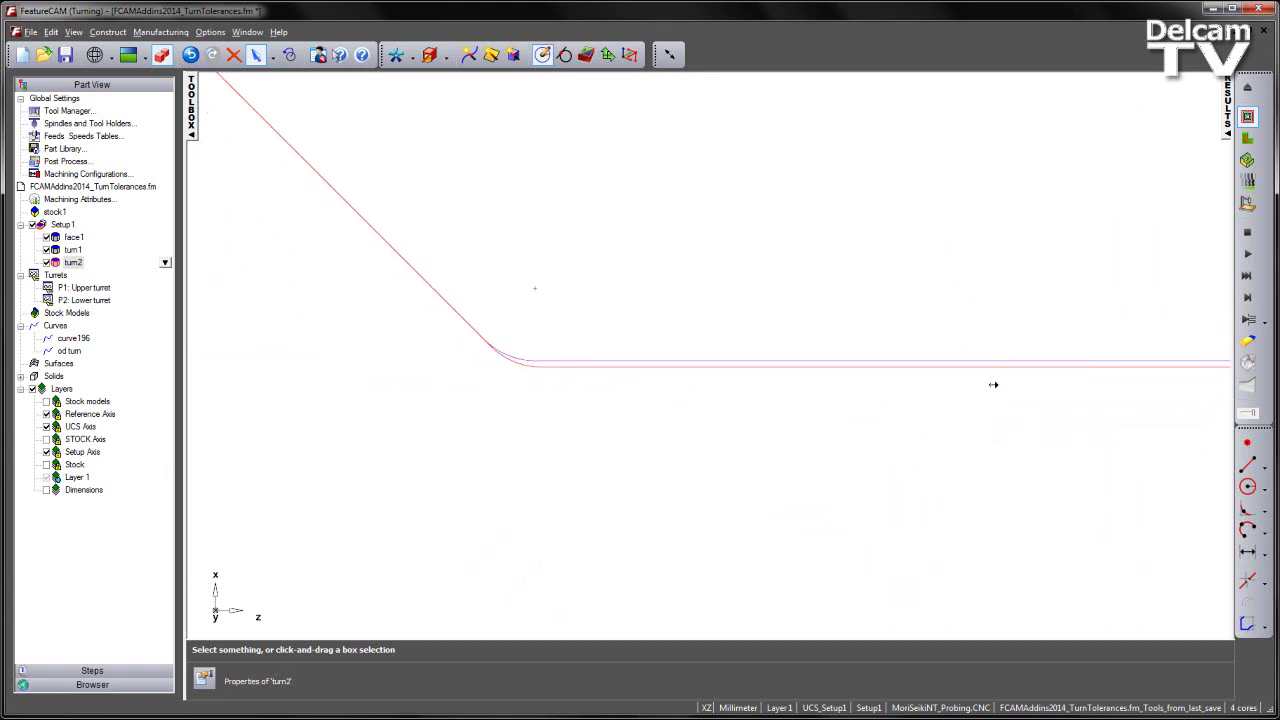
middle_click_drag(990, 421, 922, 398, "shift")
middle_click_drag(966, 391, 734, 363)
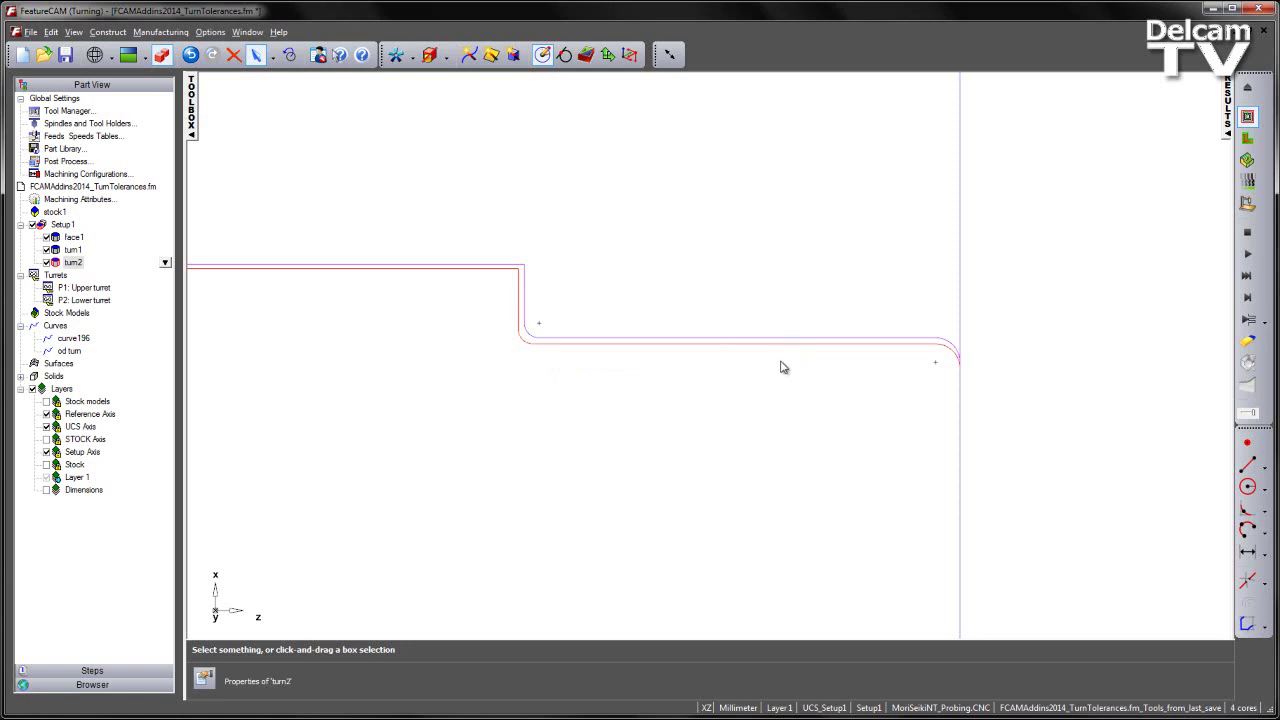
middle_click_drag(705, 264, 688, 322, "ctrl")
middle_click_drag(373, 330, 797, 325, "shift")
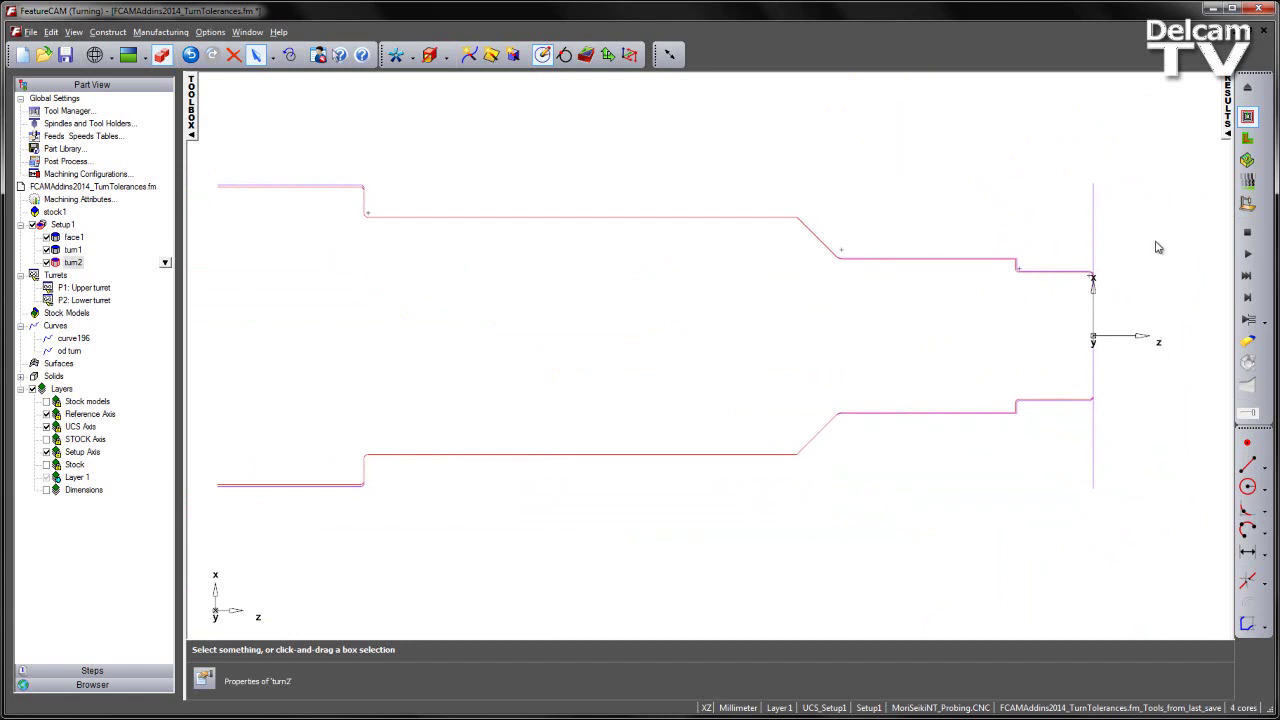